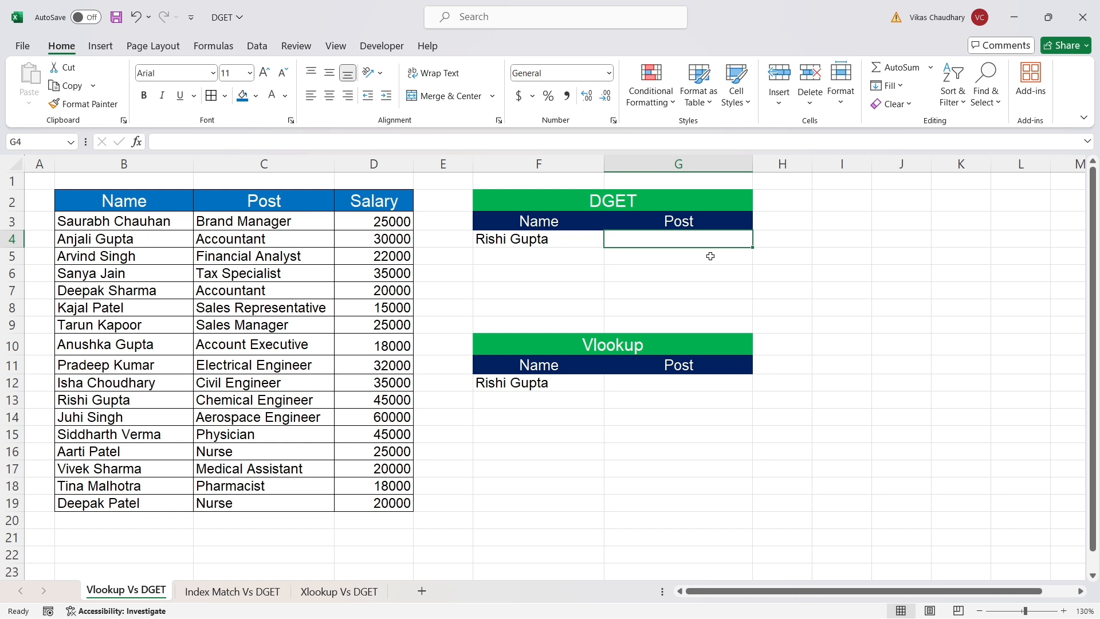
drag(104, 201, 405, 503)
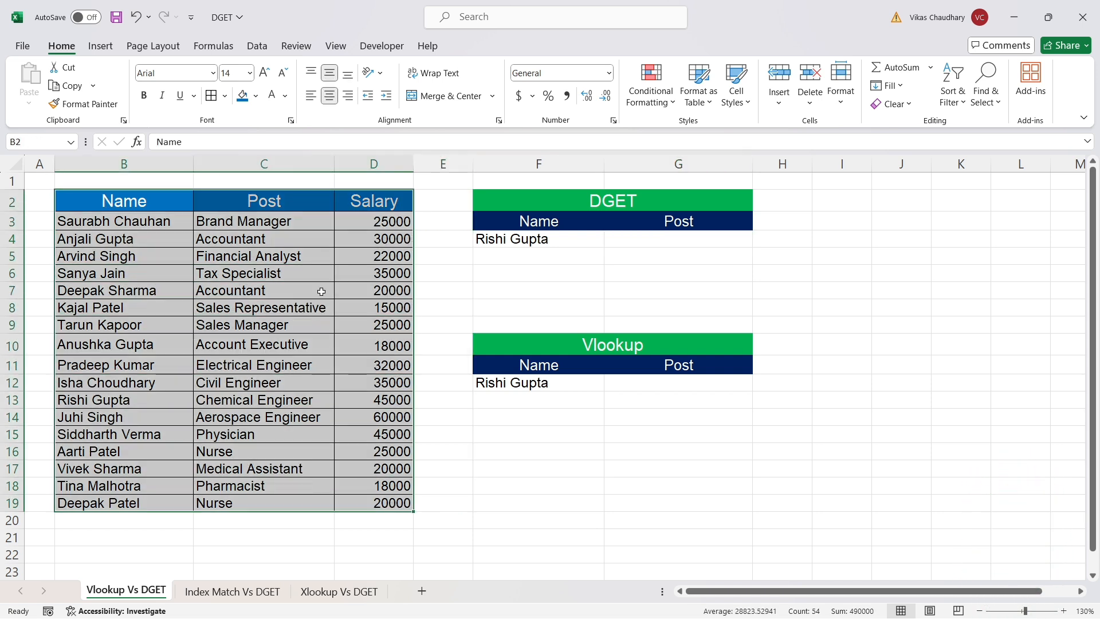
click(628, 298)
key(Left)
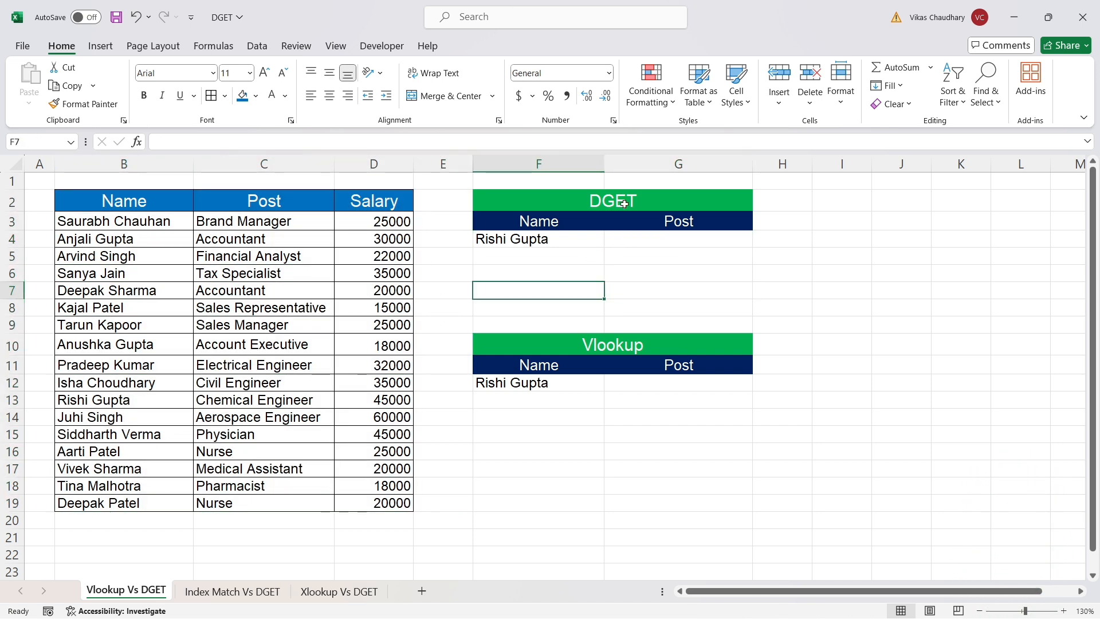
drag(625, 202, 644, 219)
Enter the formula =DGET(B2:D19,G3,F3:F4) in G4 to return the post for the name in the DGET block.
click(668, 240)
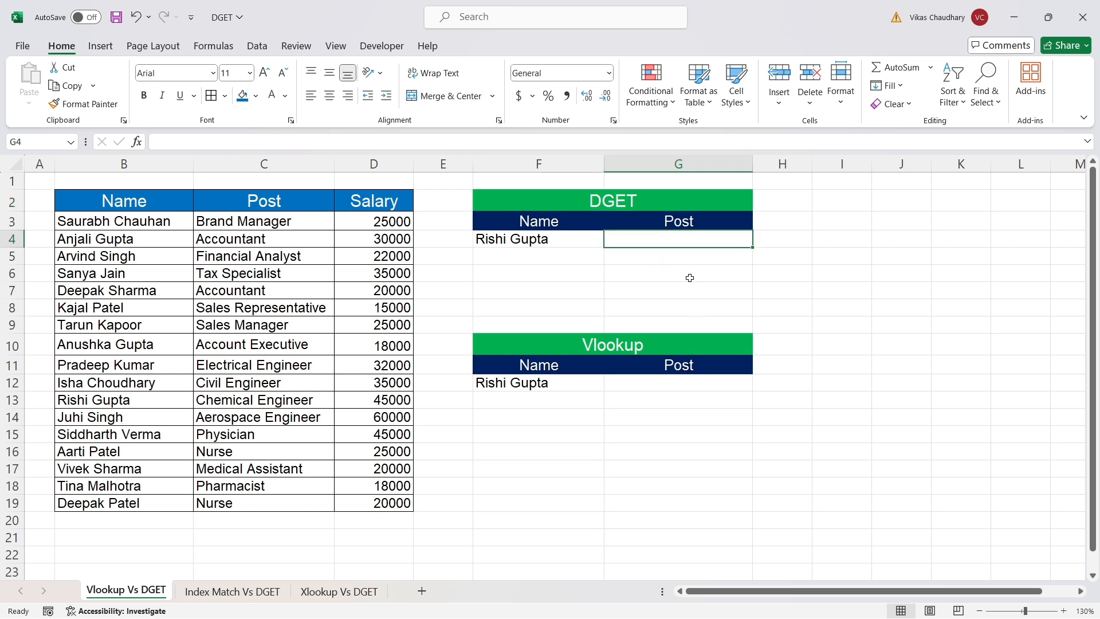
text(=)
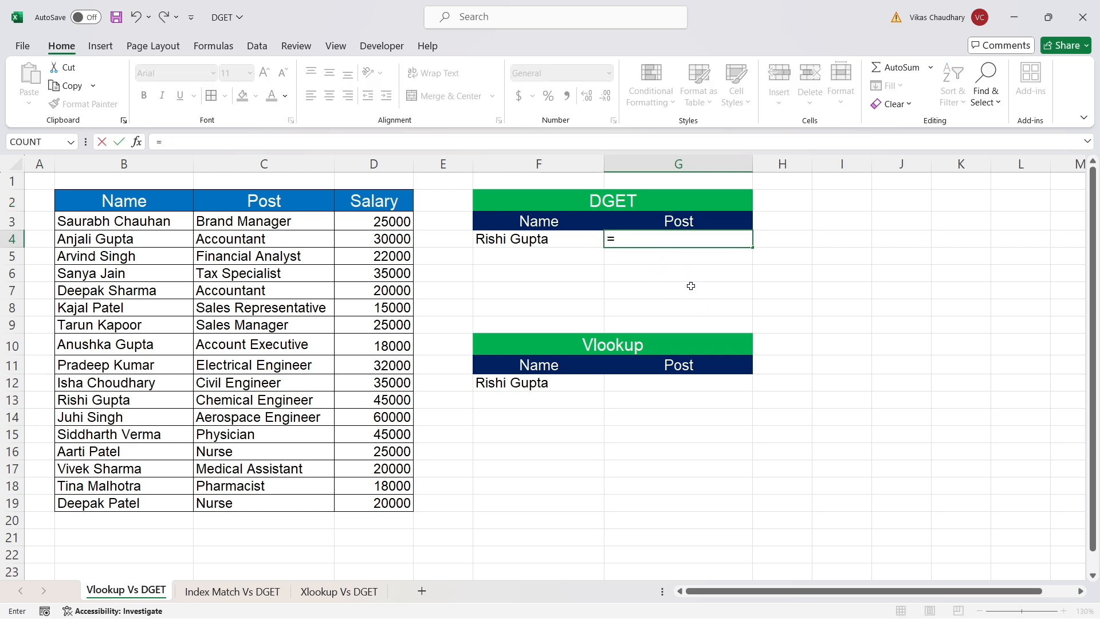
text(dge)
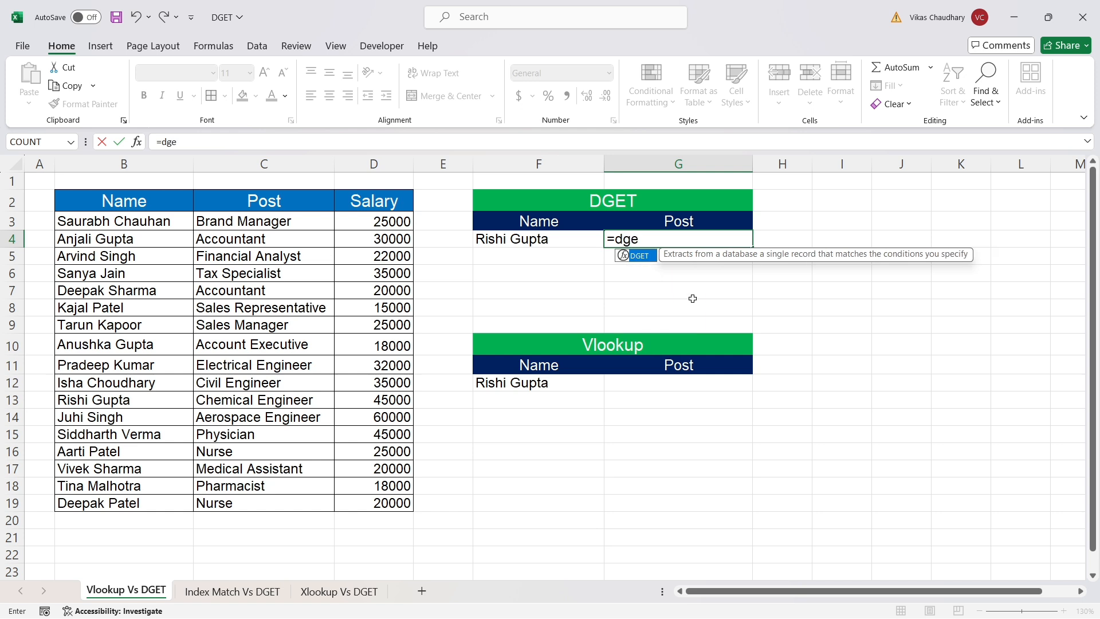
text(t)
key(Tab)
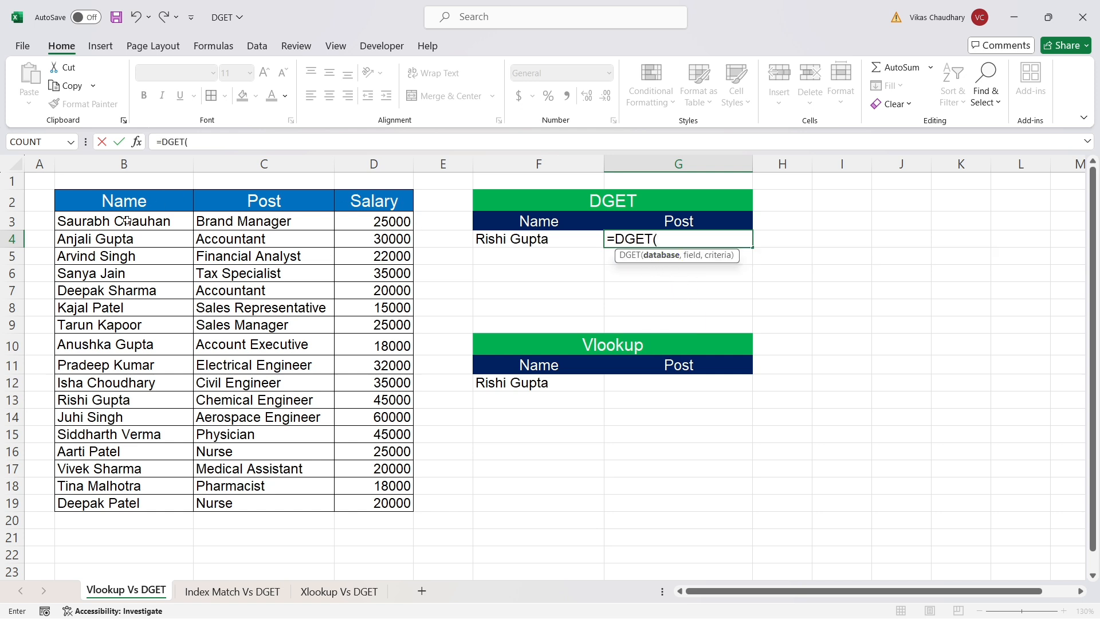
drag(122, 202, 410, 507)
text(,)
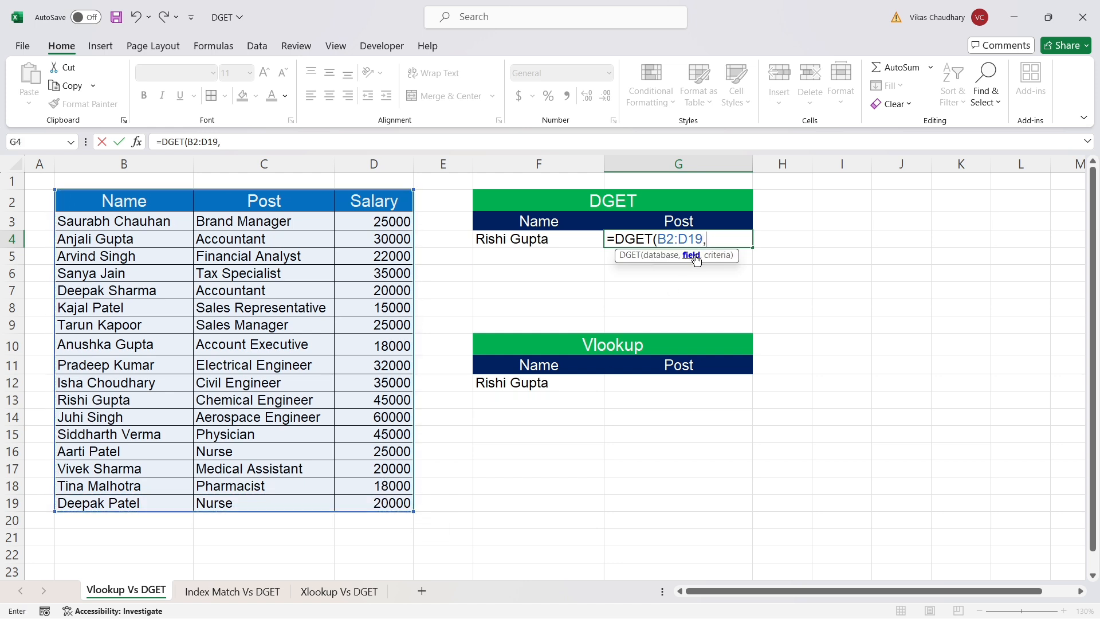
click(664, 222)
text(,)
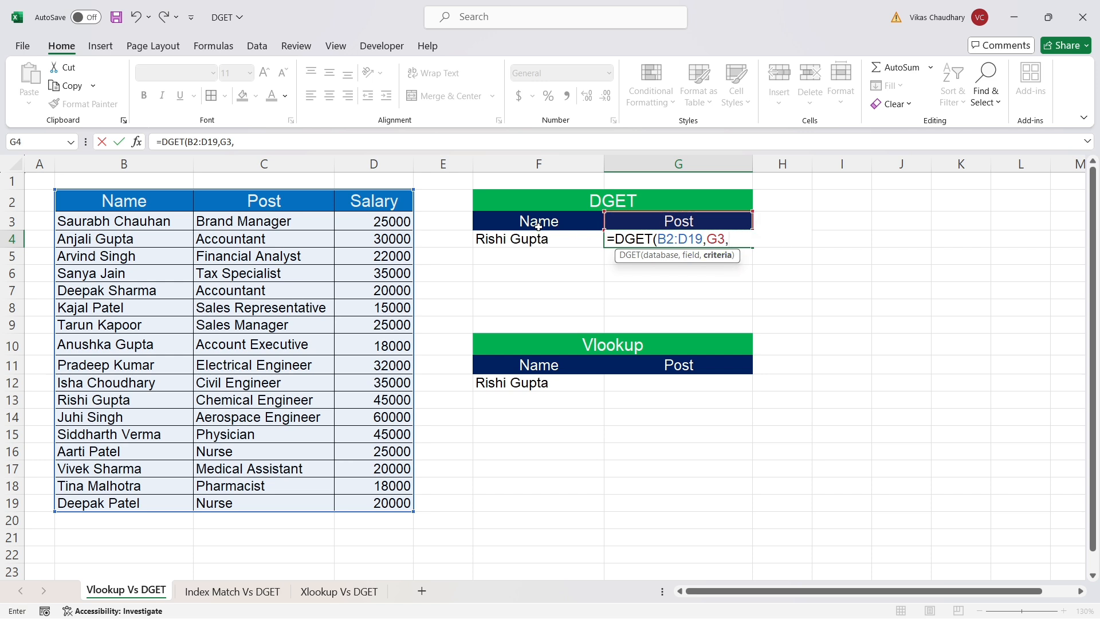
drag(537, 221, 537, 238)
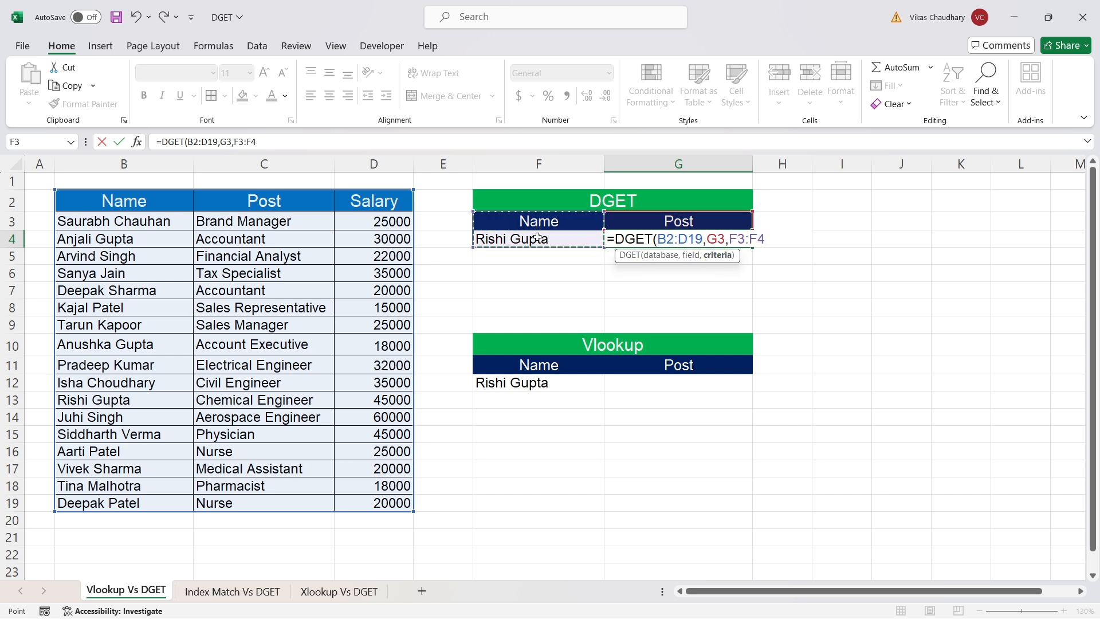
text())
key(Return)
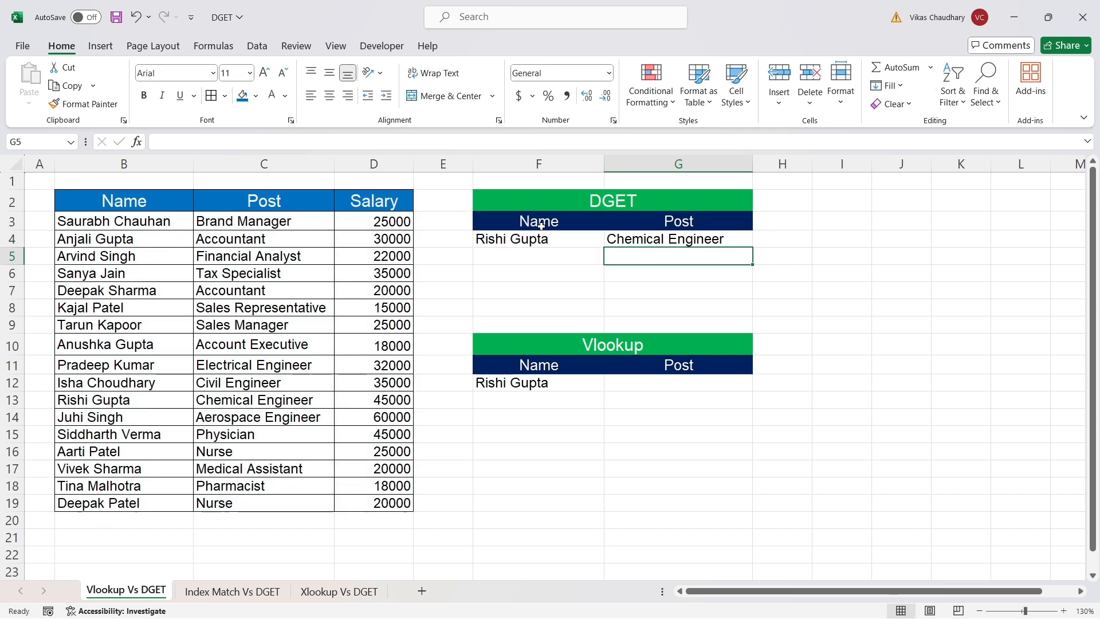
click(680, 237)
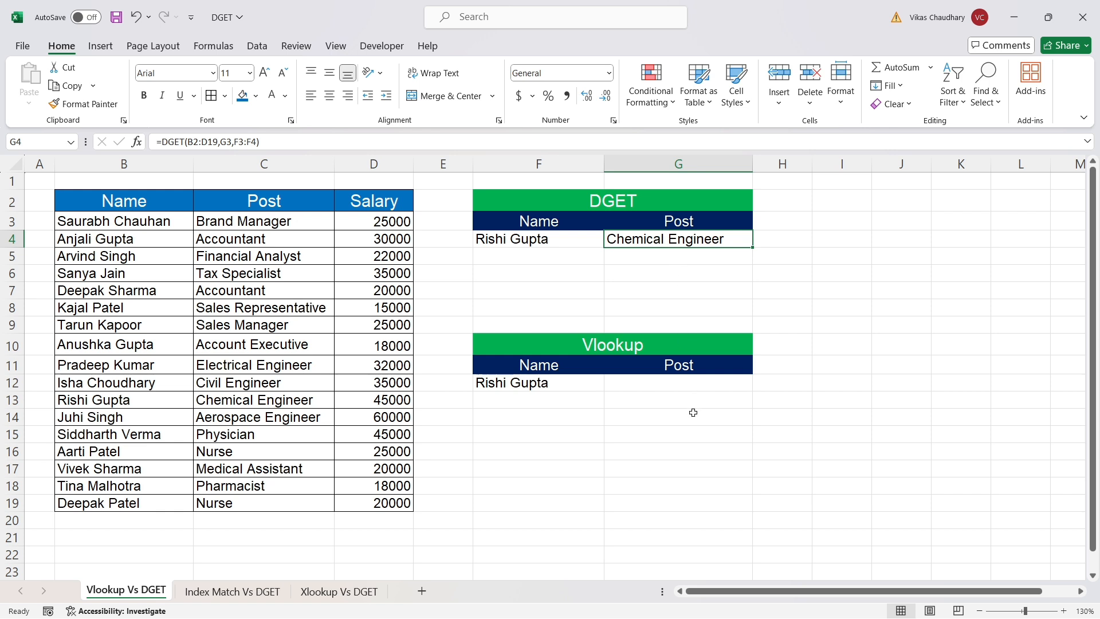
Enter the formula =VLOOKUP(F12,B2:D19,2,0) in G12 to return the post with an exact match.
click(678, 385)
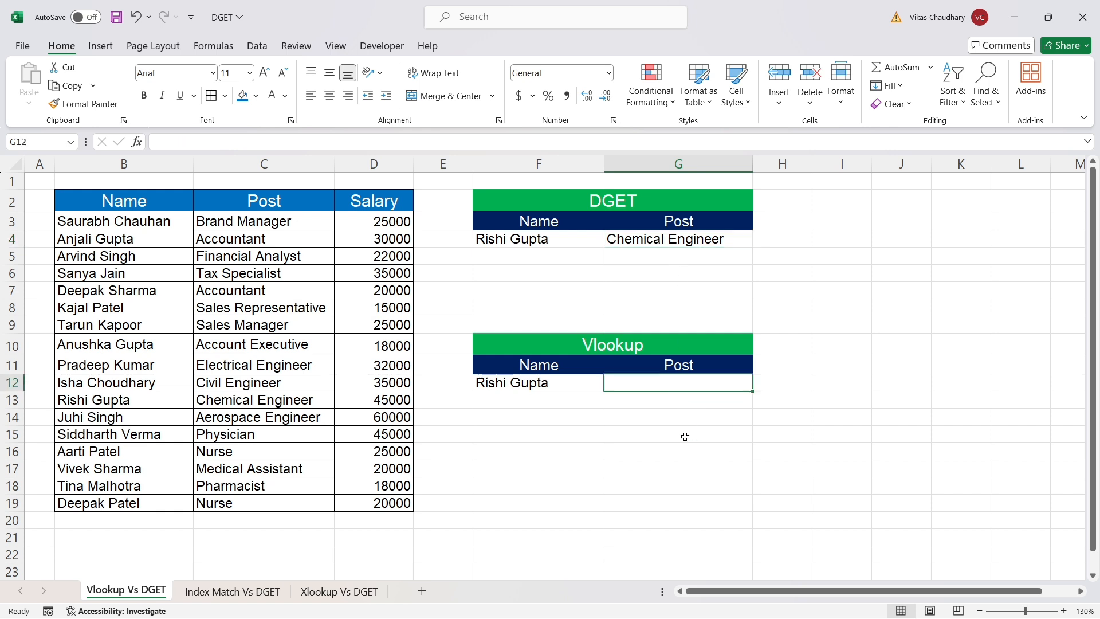
text(=)
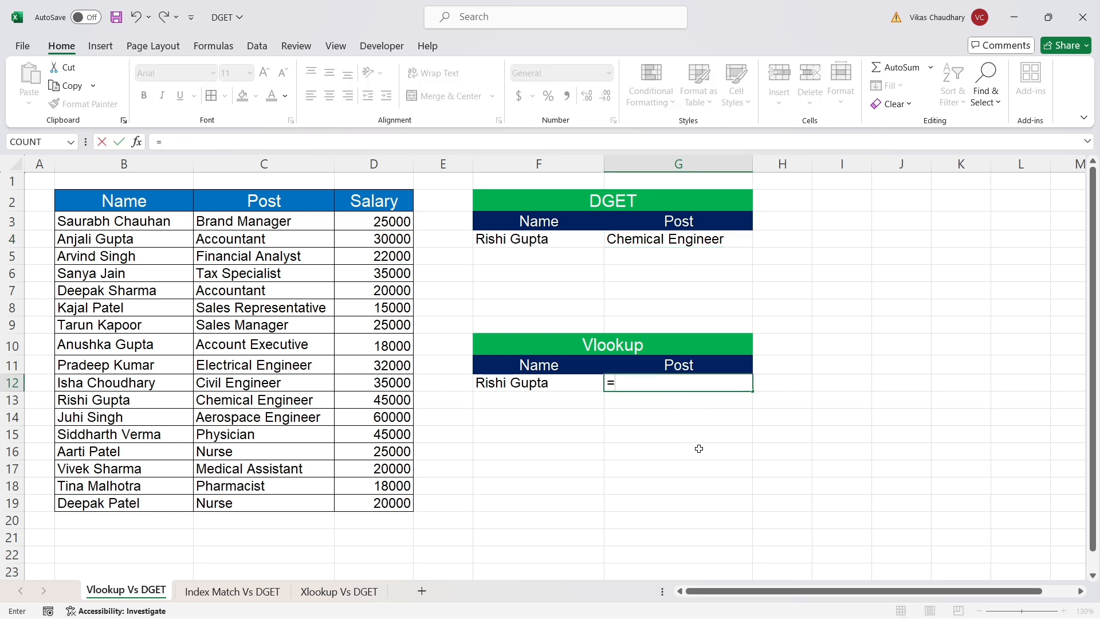
text(vlo)
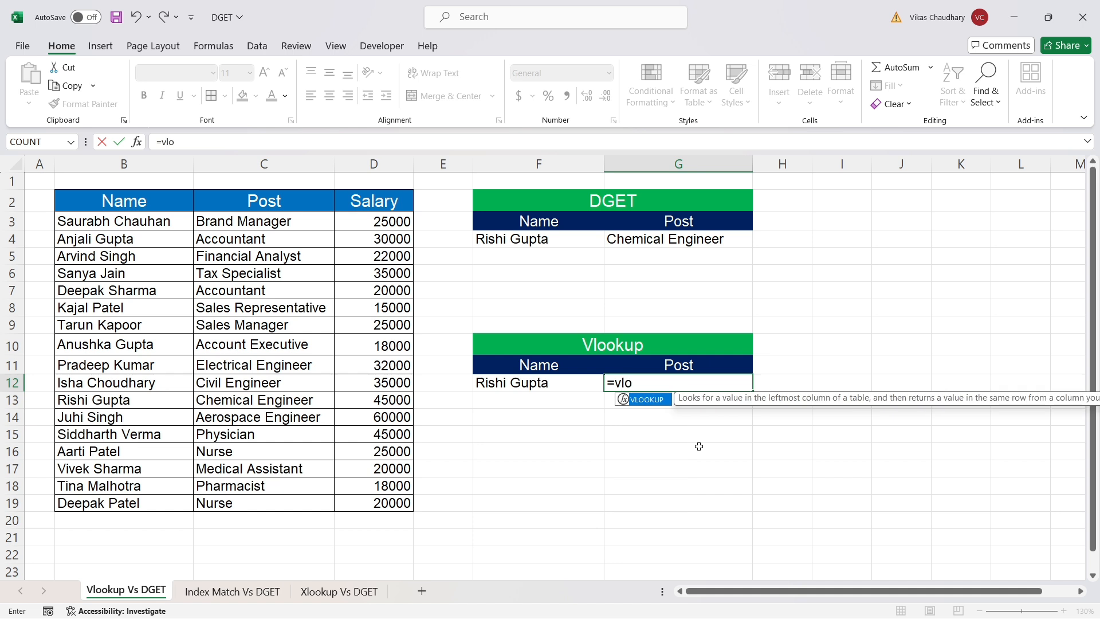
key(Tab)
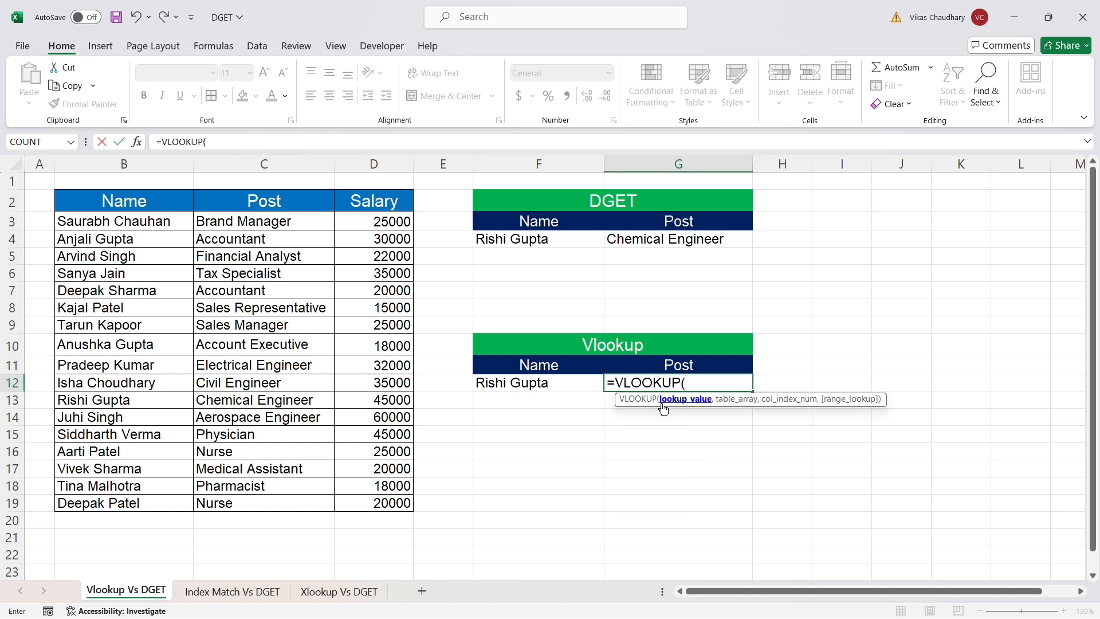
click(511, 384)
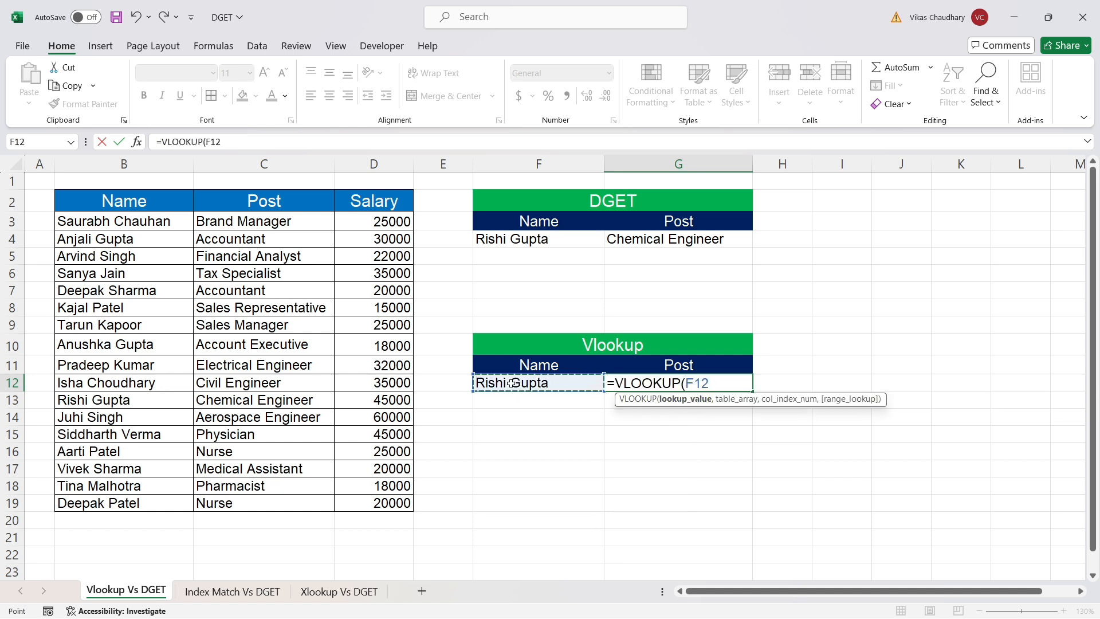
text(,)
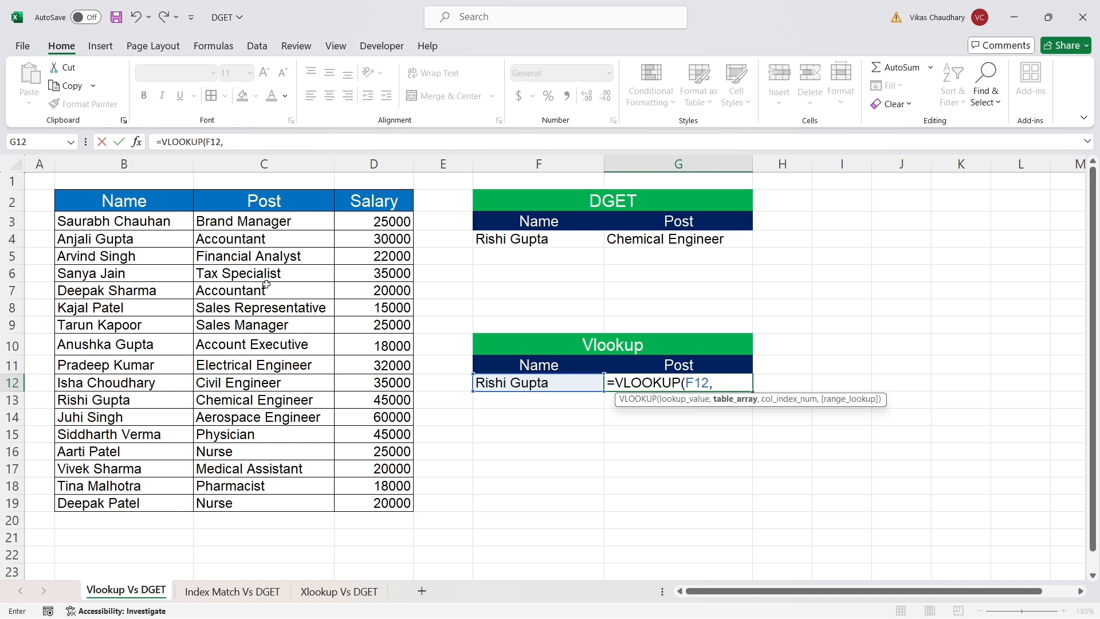
mouse_move(148, 201)
mouse_down()
mouse_move(332, 295)
mouse_move(409, 473)
mouse_move(410, 507)
mouse_move(395, 500)
mouse_up()
text(,)
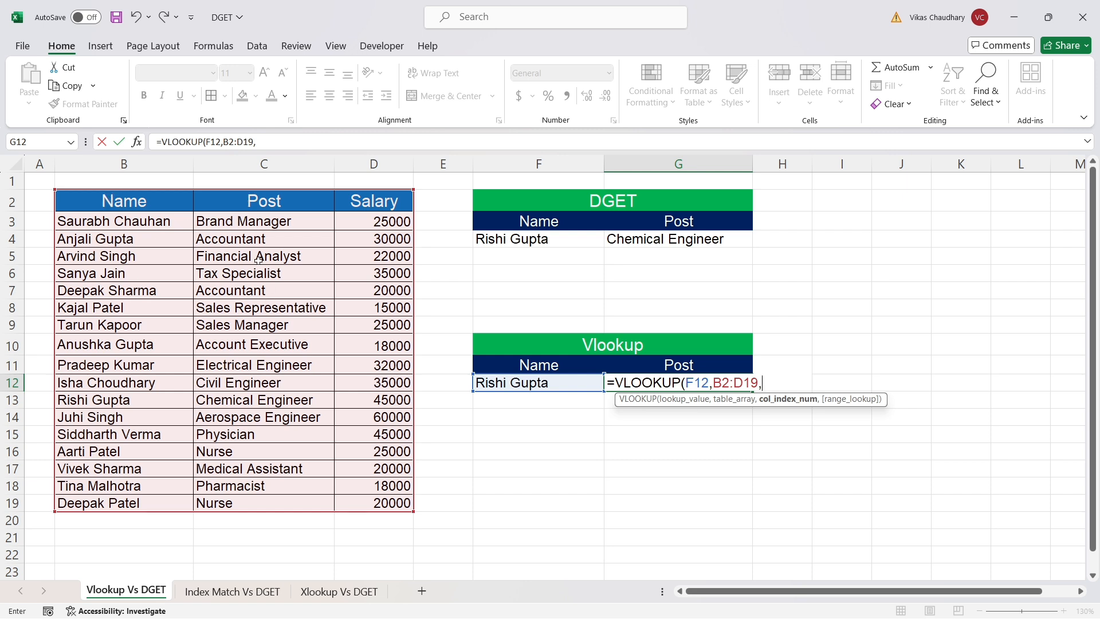
text(2,)
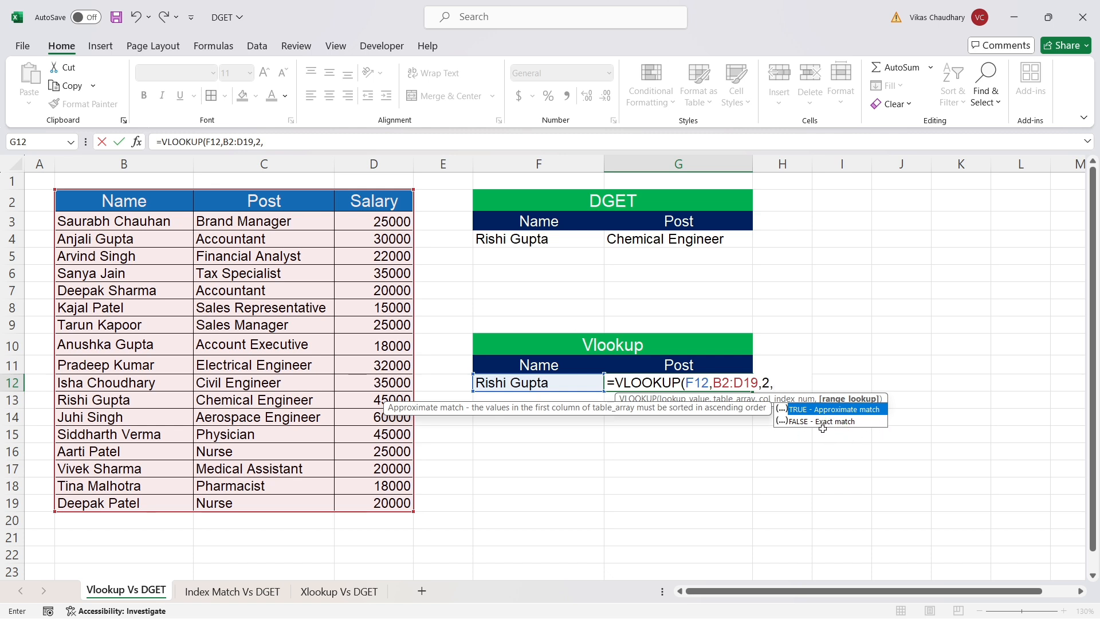
text(0))
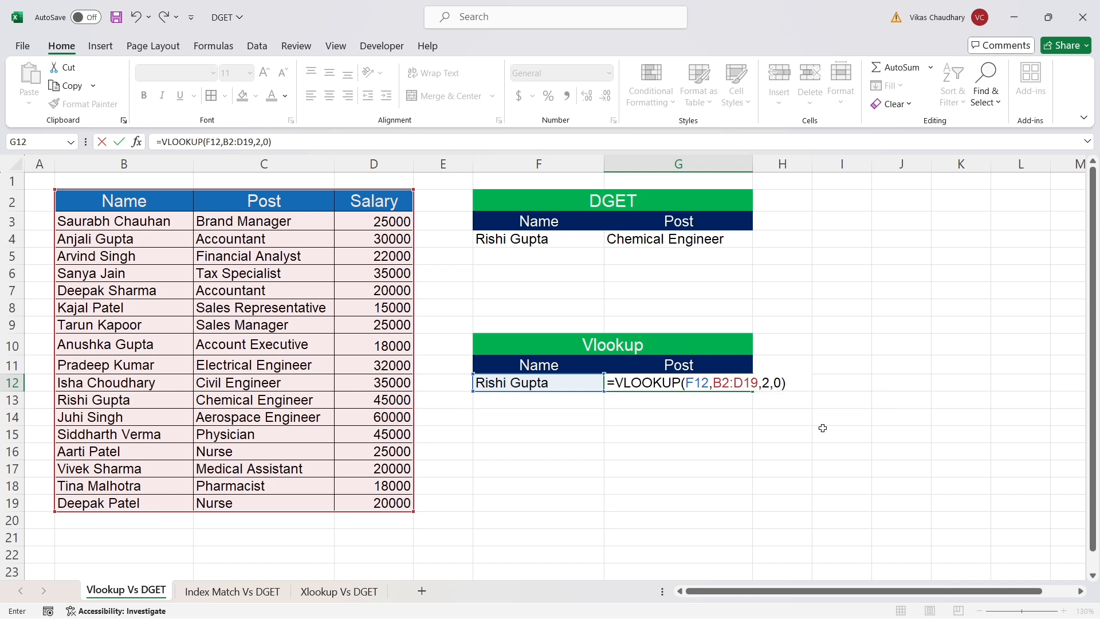
key(Return)
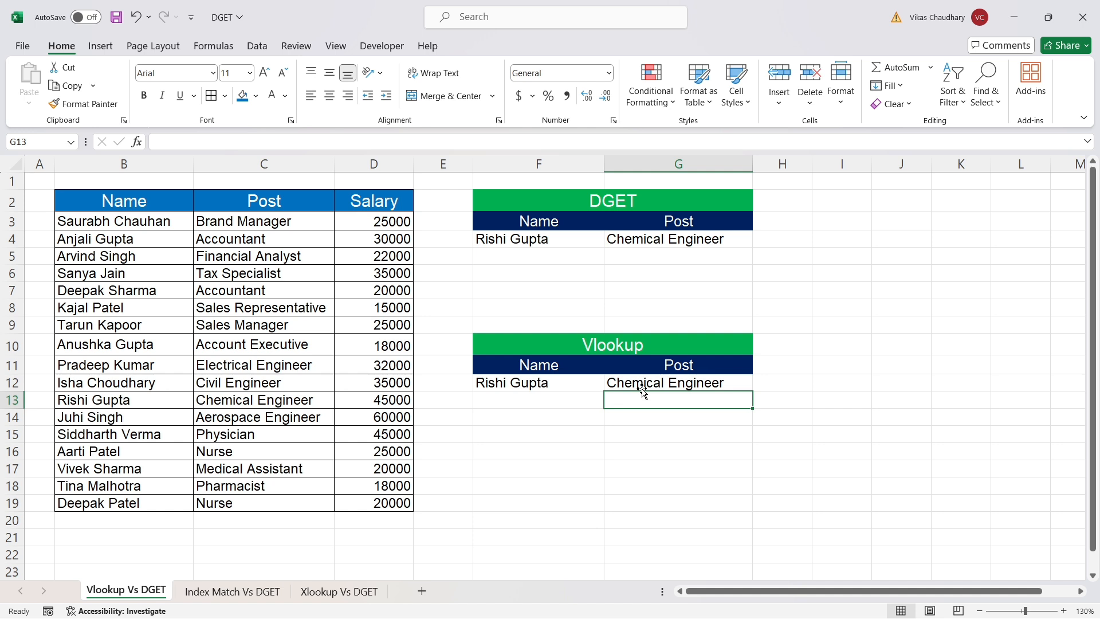
Check the DGET and VLOOKUP results against the matching record in row 13 of the source table.
click(503, 239)
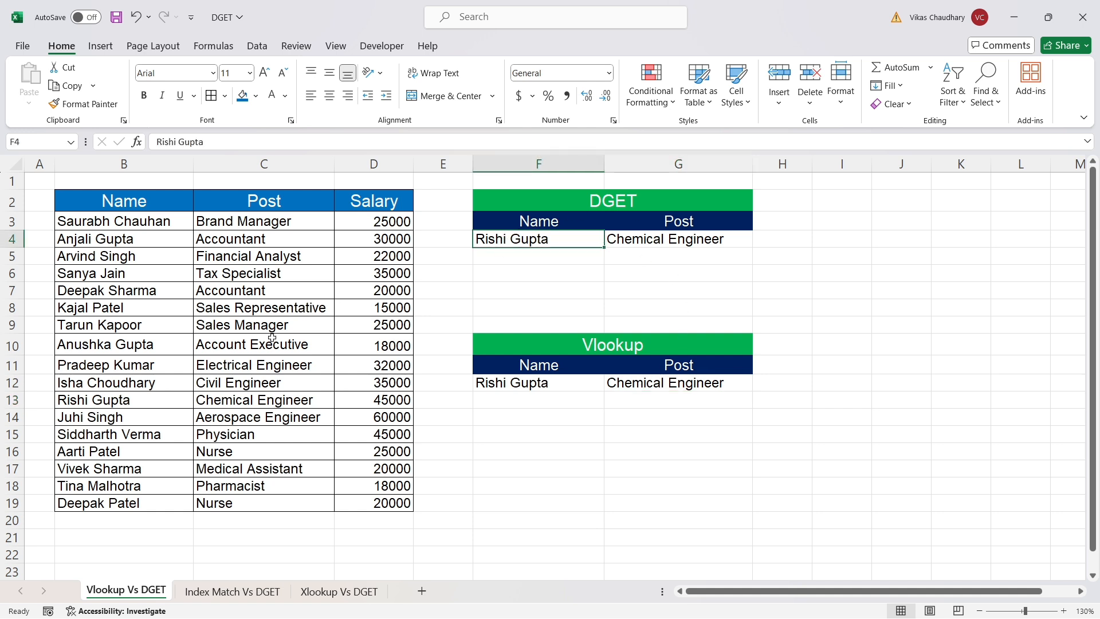
drag(134, 404, 269, 398)
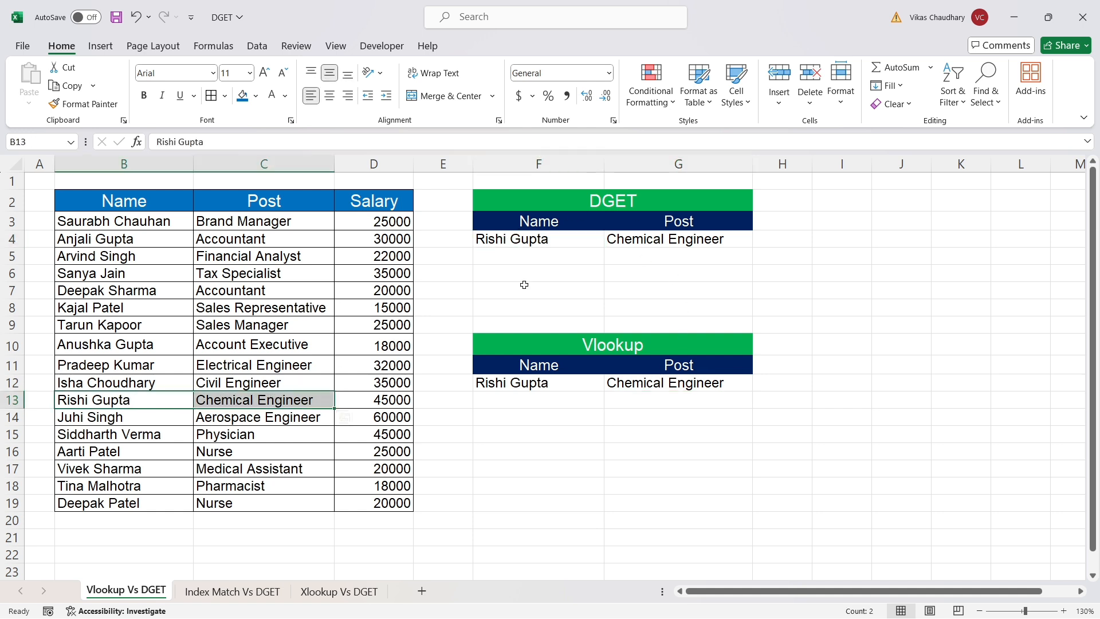
drag(519, 383, 634, 383)
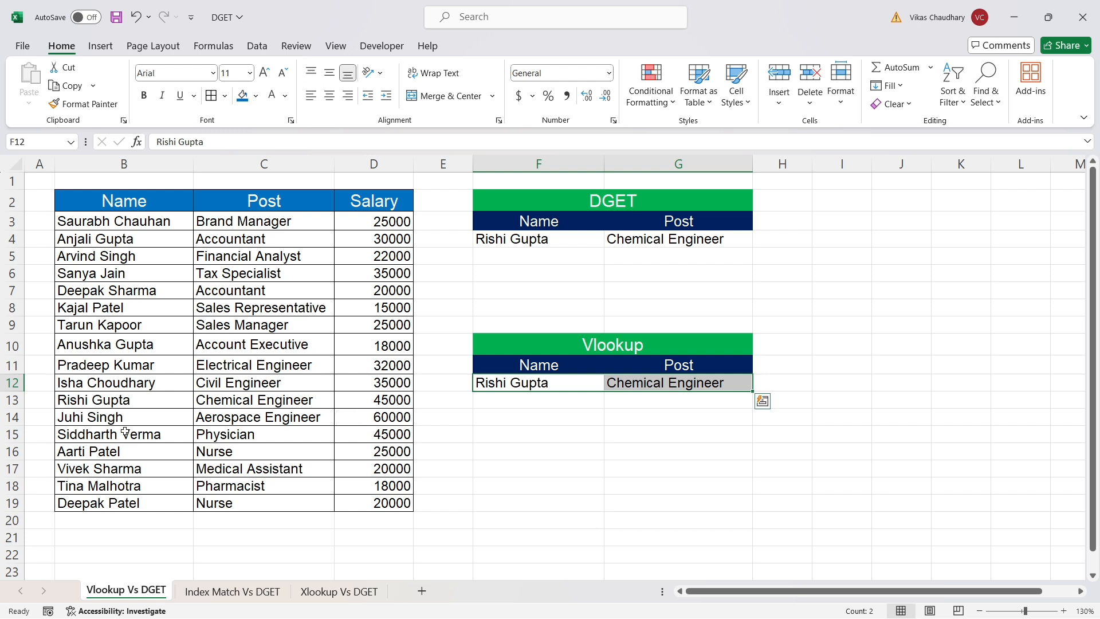
drag(110, 404, 263, 401)
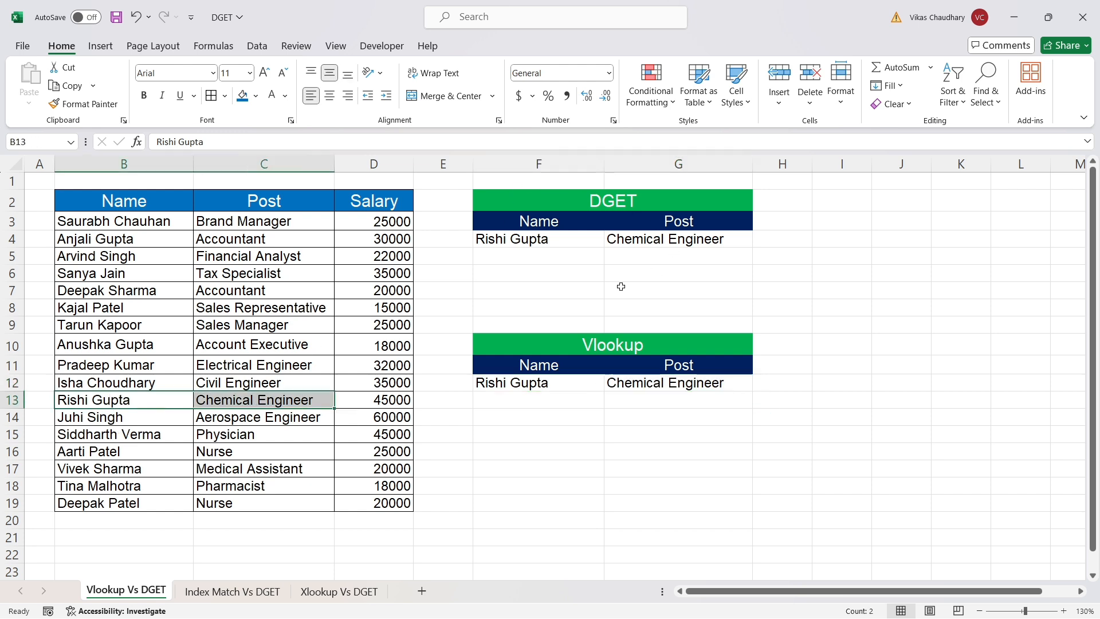
click(654, 365)
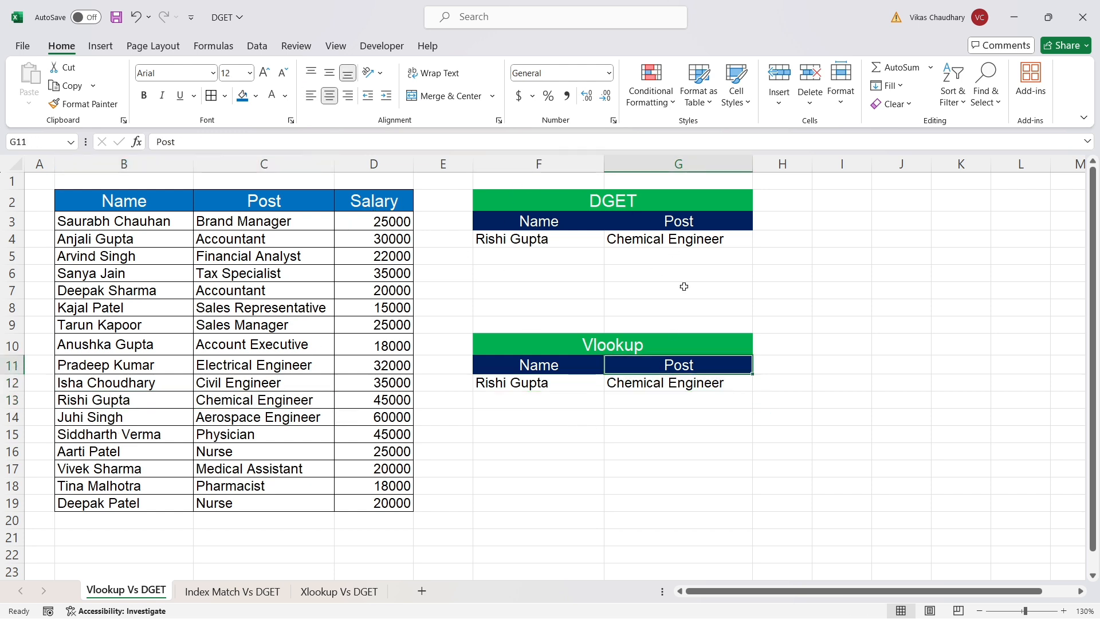
Change the result headers in G3 of the DGET block and G11 of the Vlookup block to Salary.
click(677, 222)
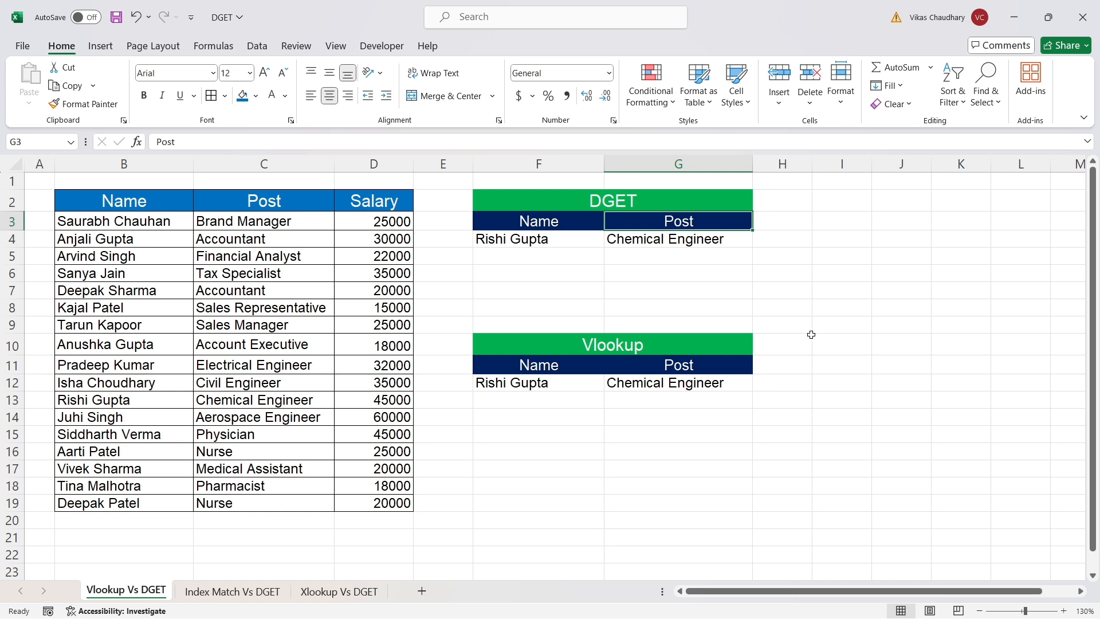
text(Salary)
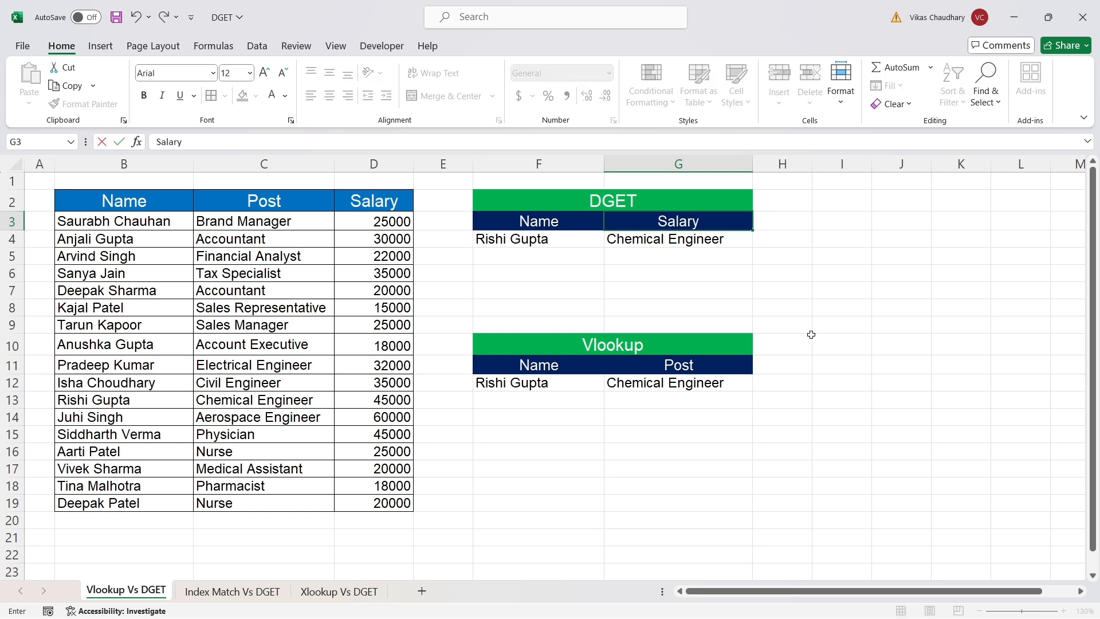
key(Return)
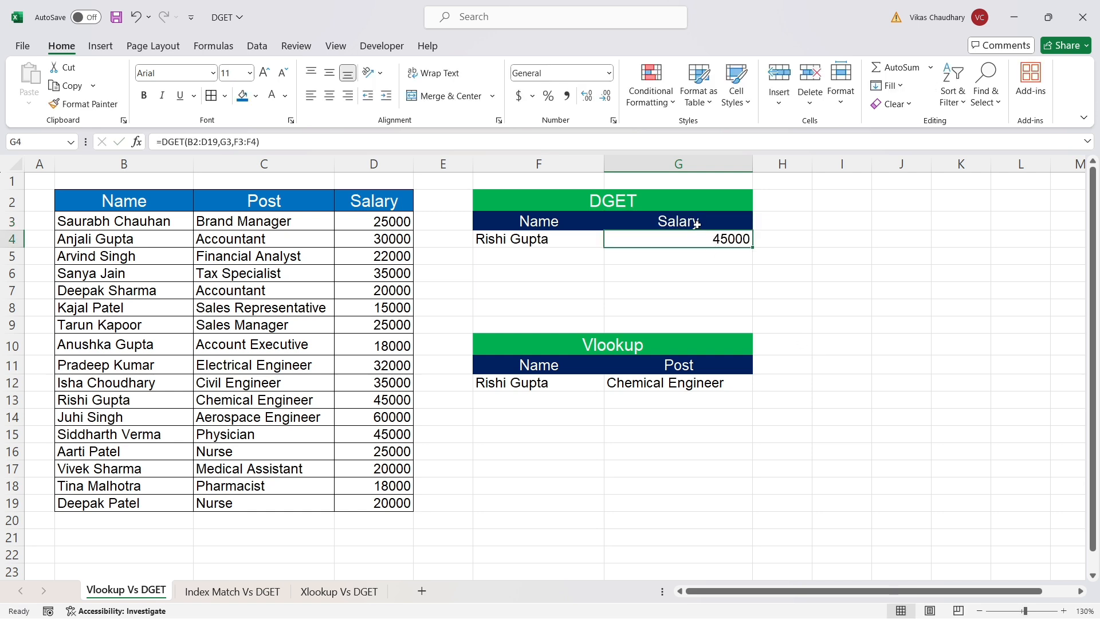
click(700, 368)
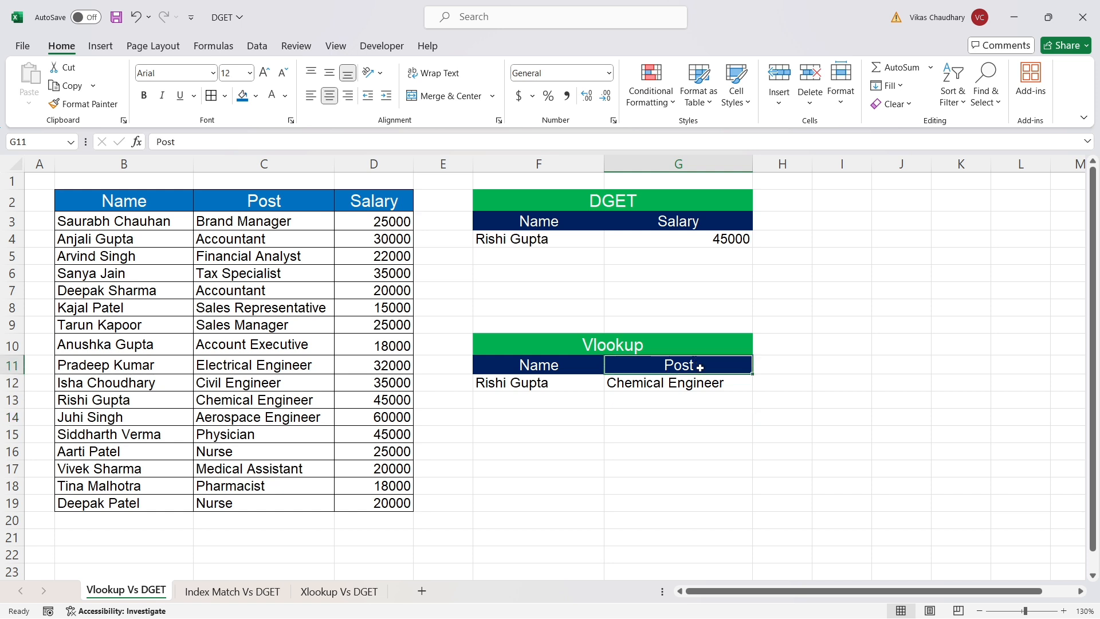
text(Sal)
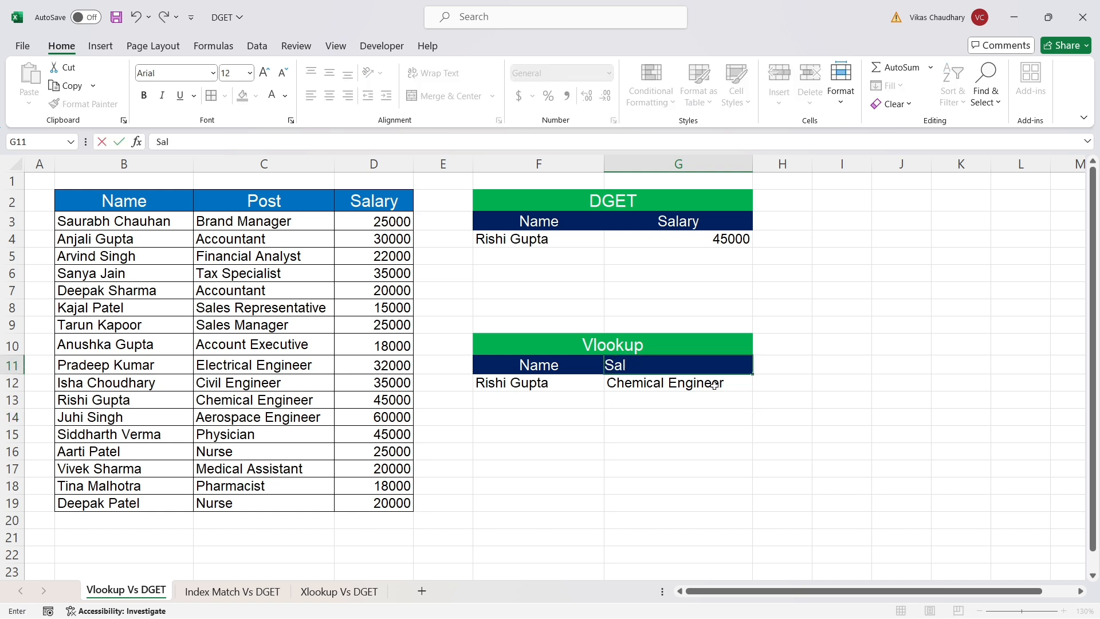
text(ary)
key(Return)
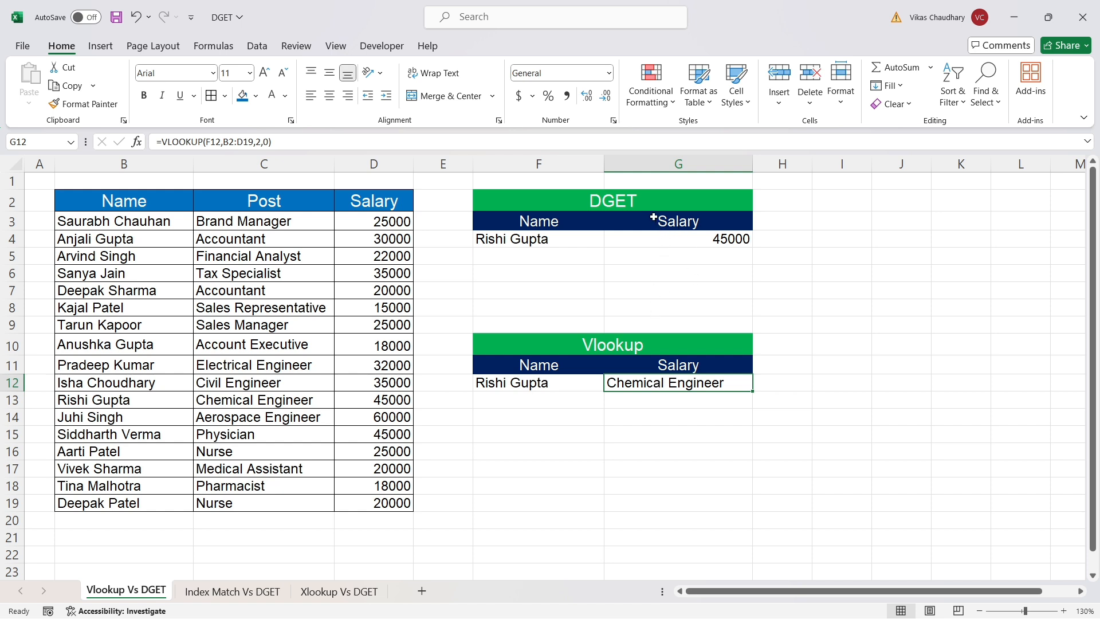
Set the column index number of the VLOOKUP formula in G12 to 3.
double_click(680, 383)
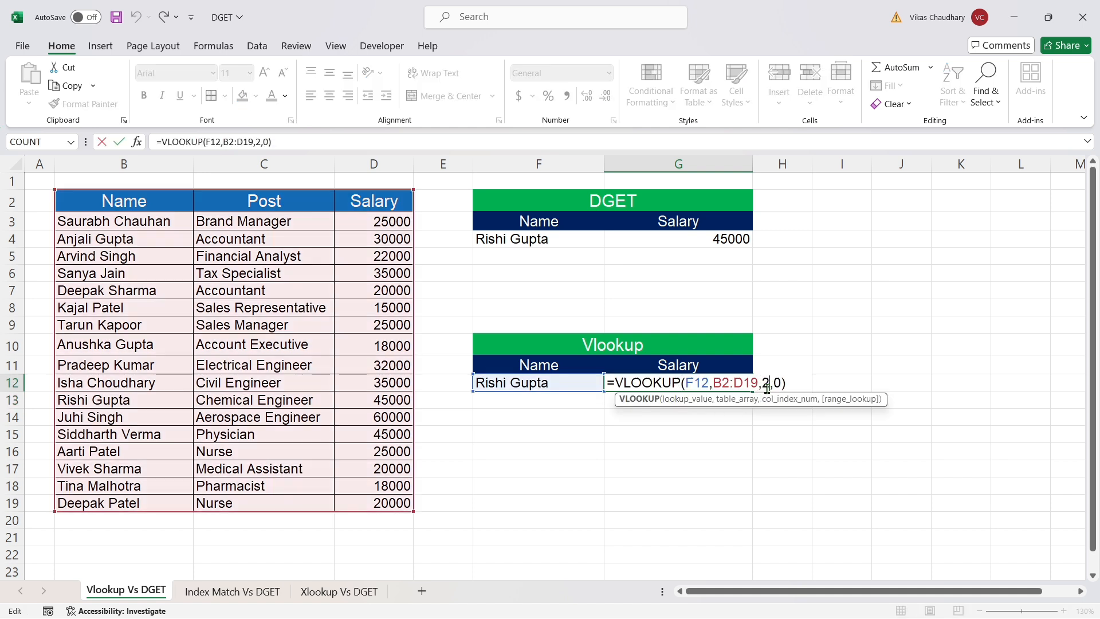
double_click(767, 384)
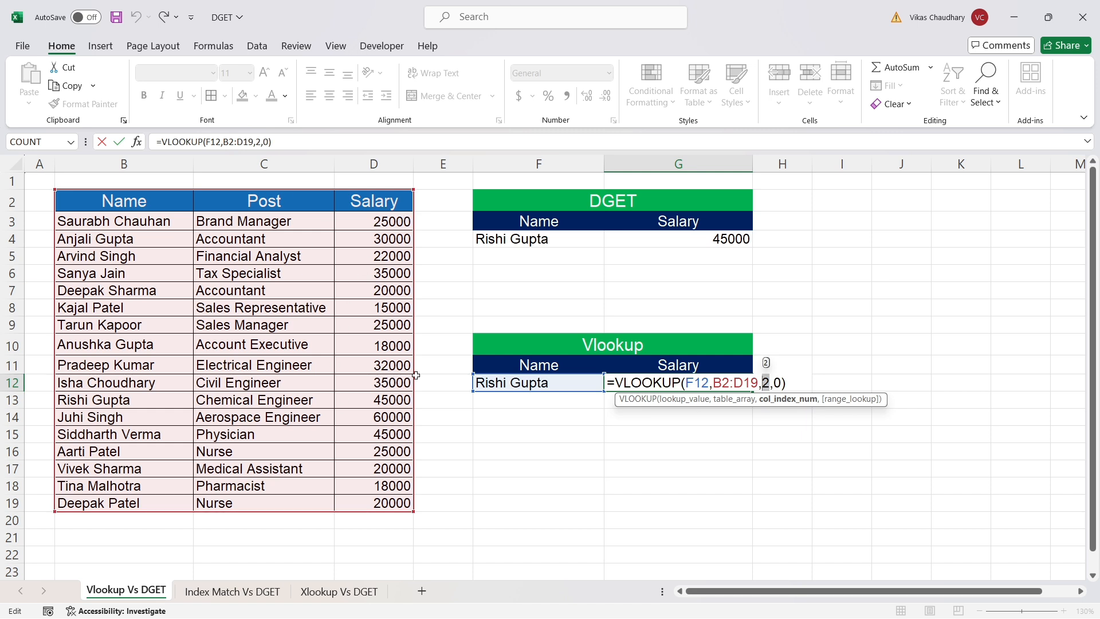
text(3)
key(Return)
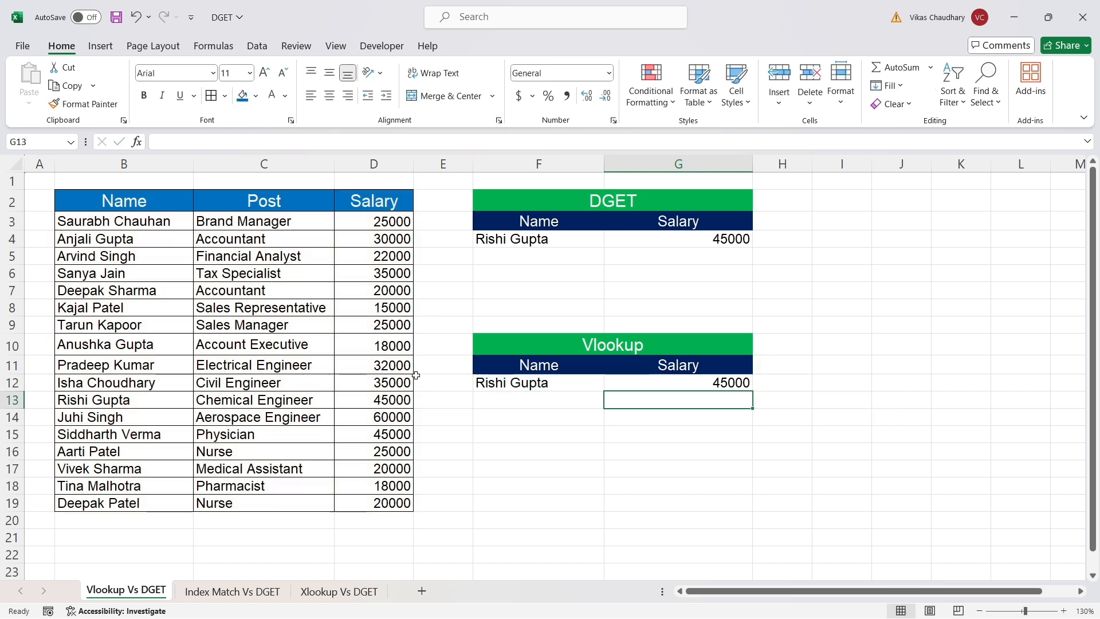
Open the Index Match Vs DGET sheet and review the States and May cells in its DGET block.
click(701, 381)
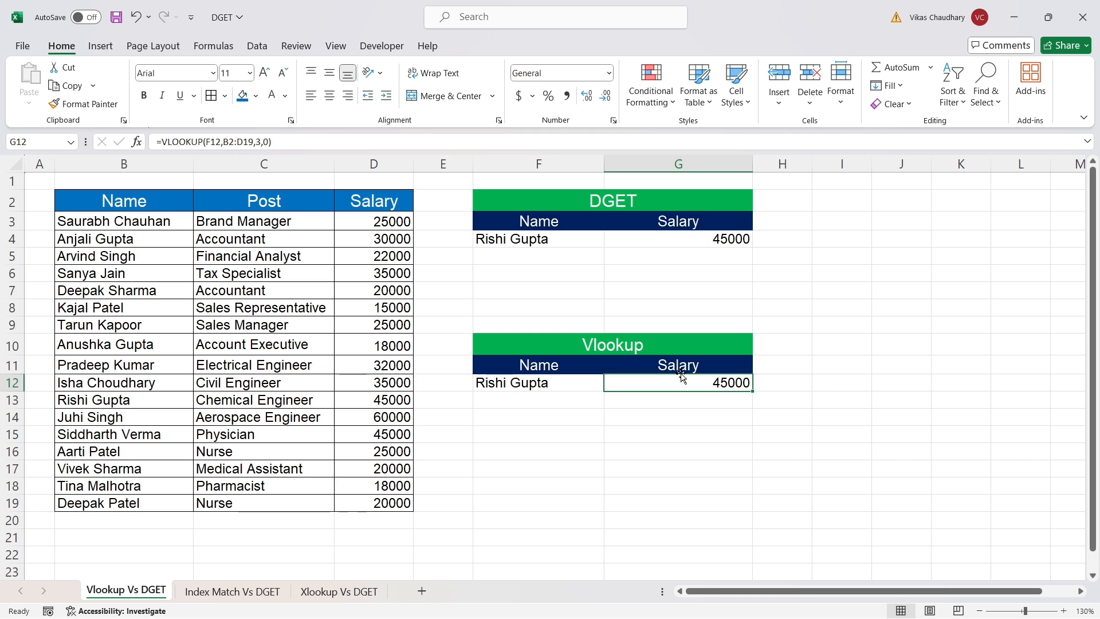
click(236, 592)
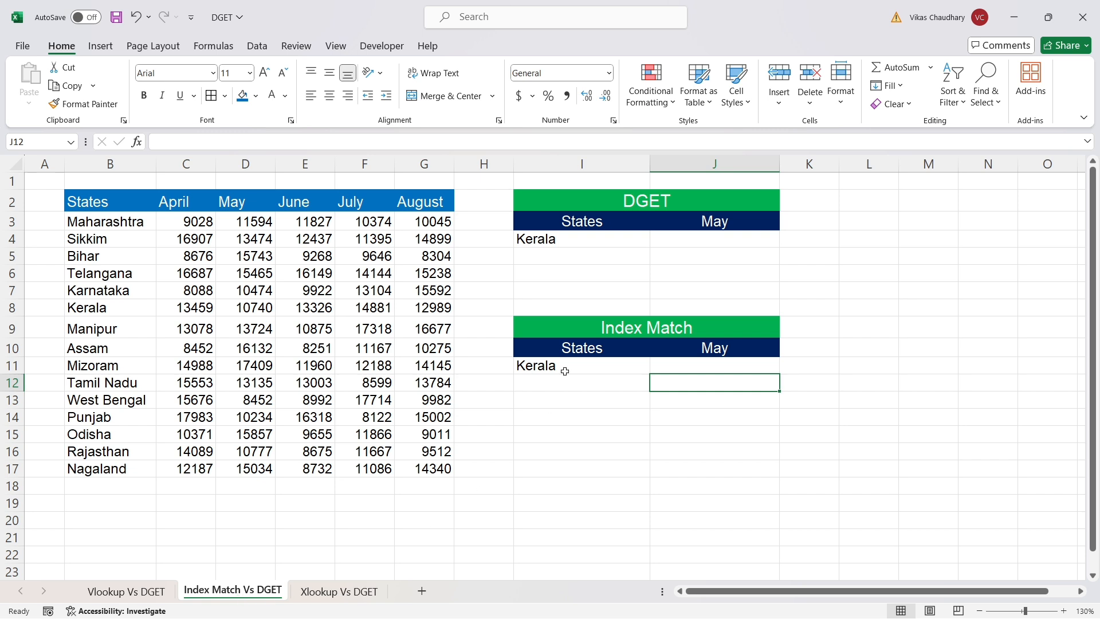
click(710, 234)
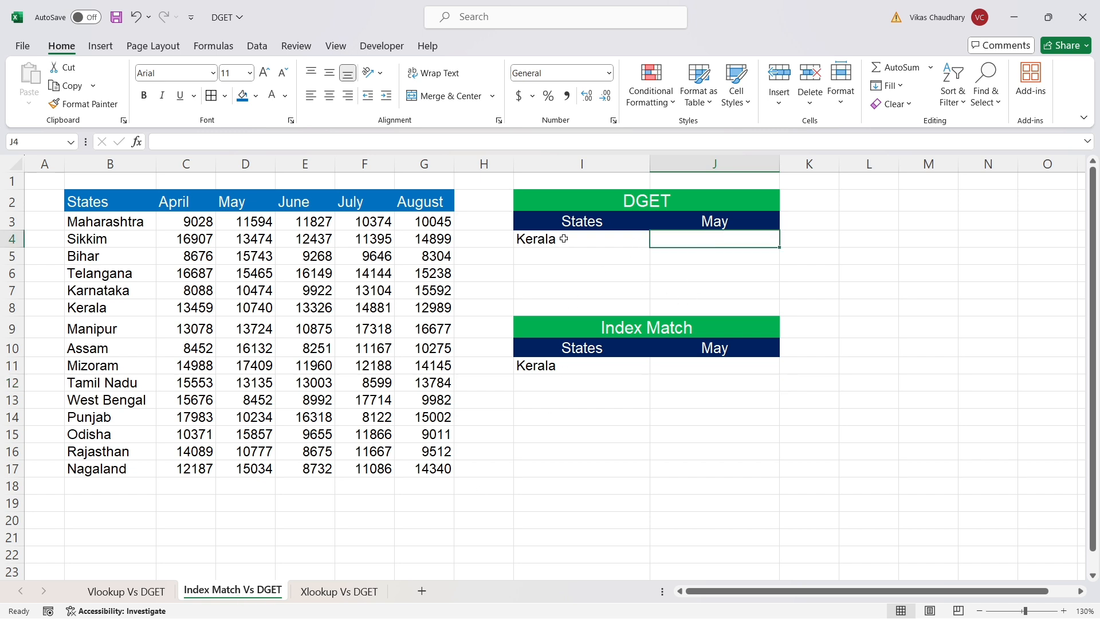
drag(605, 224, 603, 238)
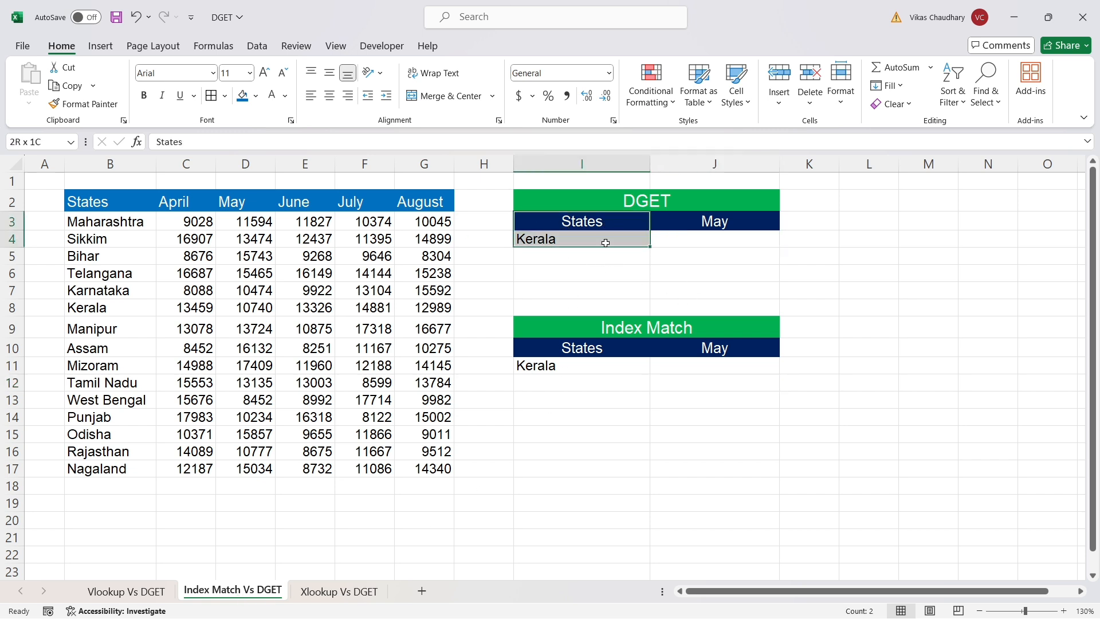
click(714, 224)
drag(714, 225, 714, 238)
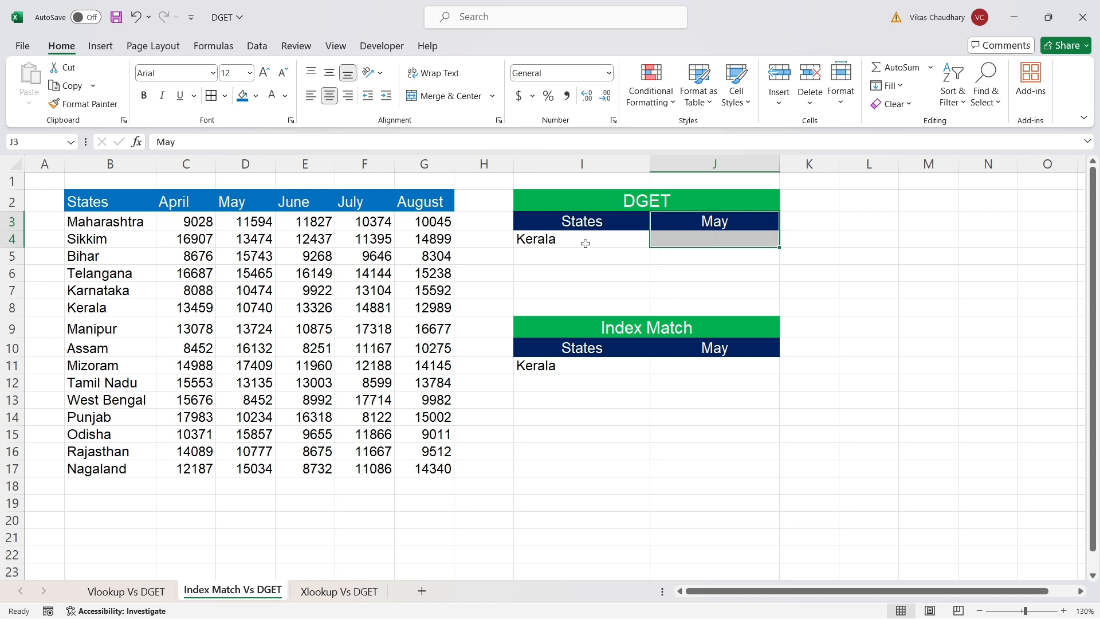
Enter the formula =DGET(B2:G17,J3,I3:I4) in J4 to return the May figure for Kerala.
click(692, 236)
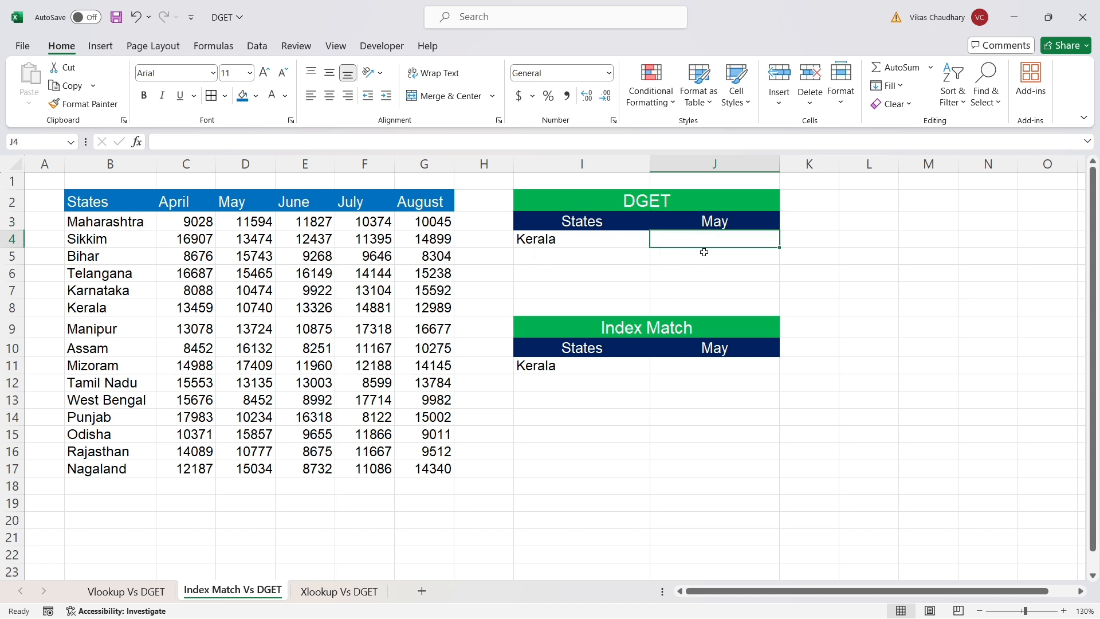
text(=)
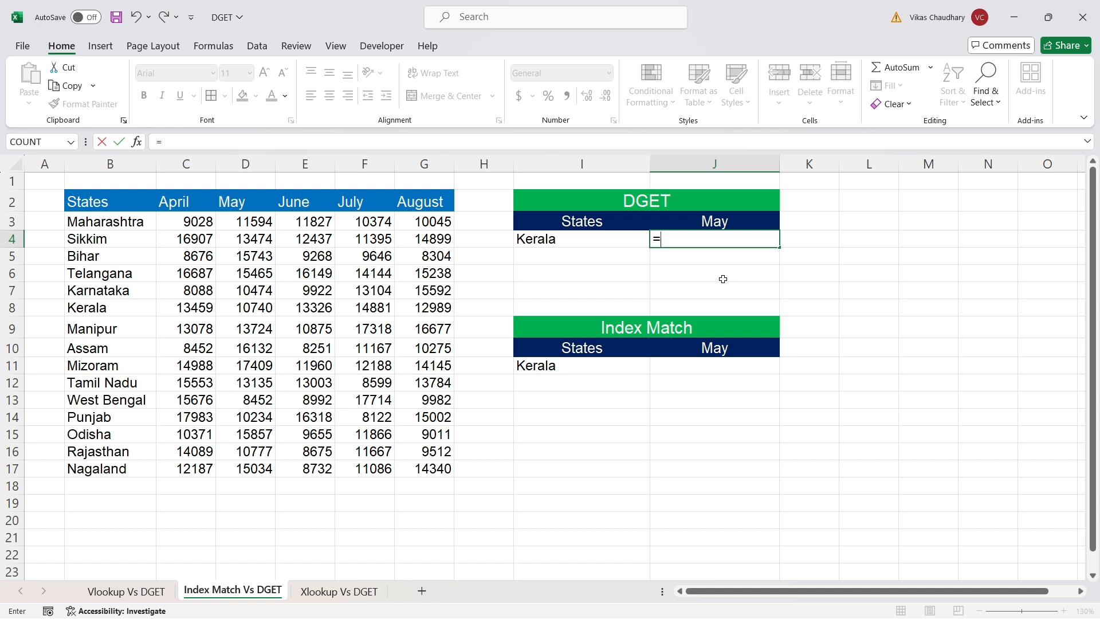
text(dge)
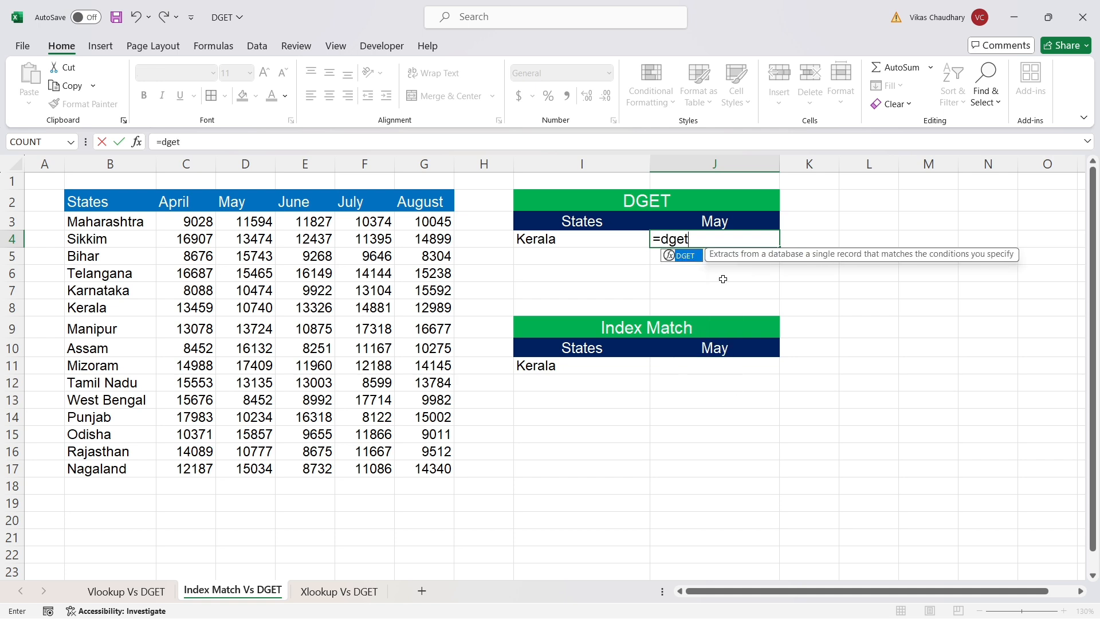
text(t)
key(Tab)
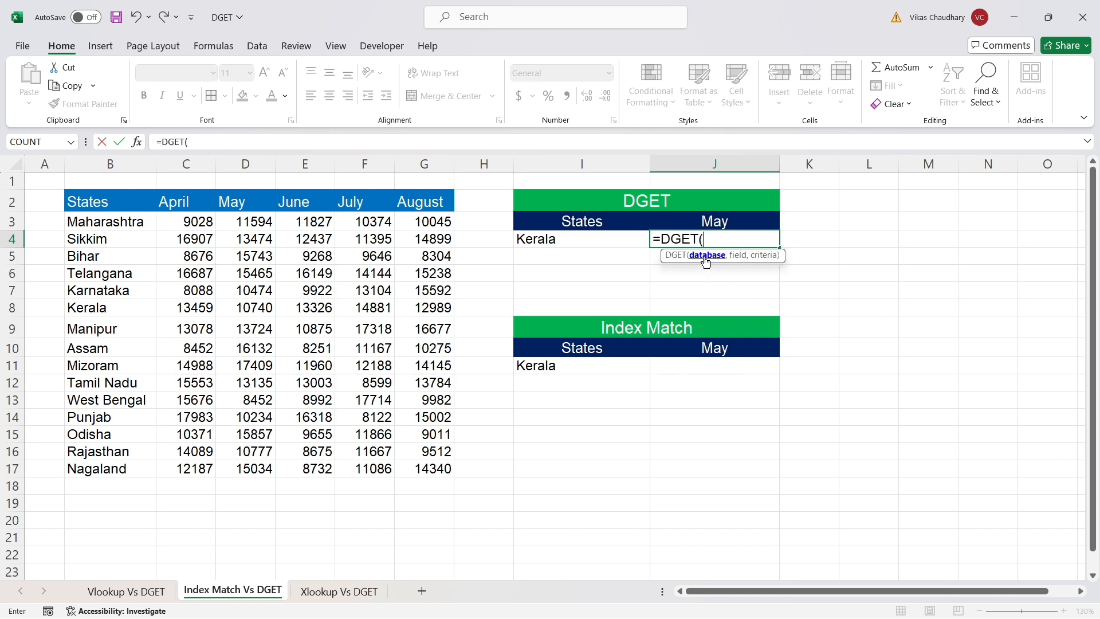
drag(89, 202, 412, 468)
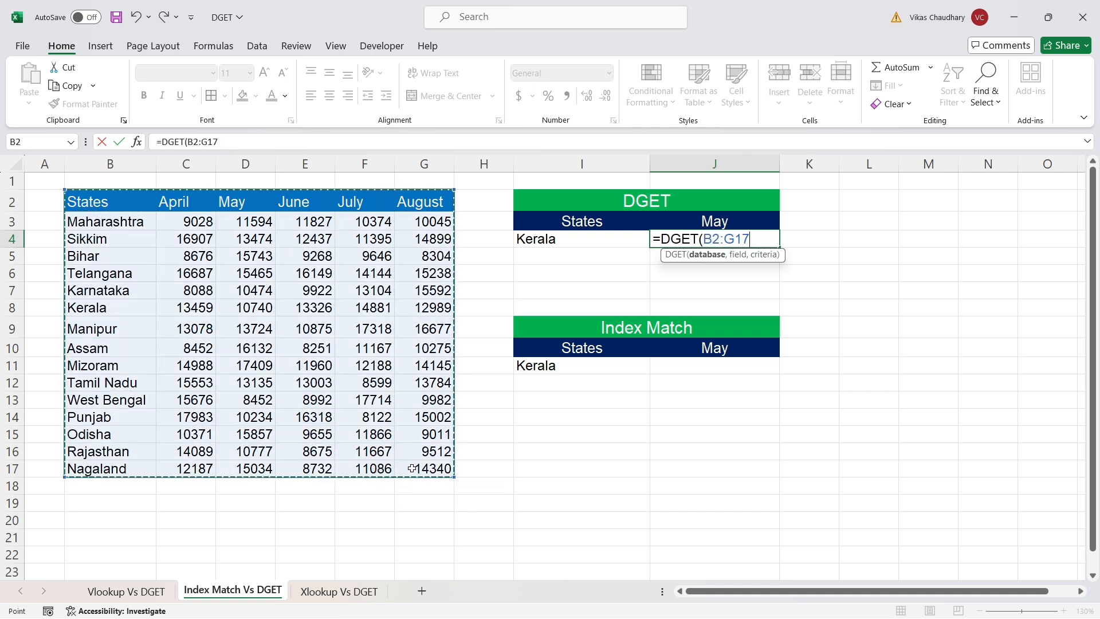
text(,)
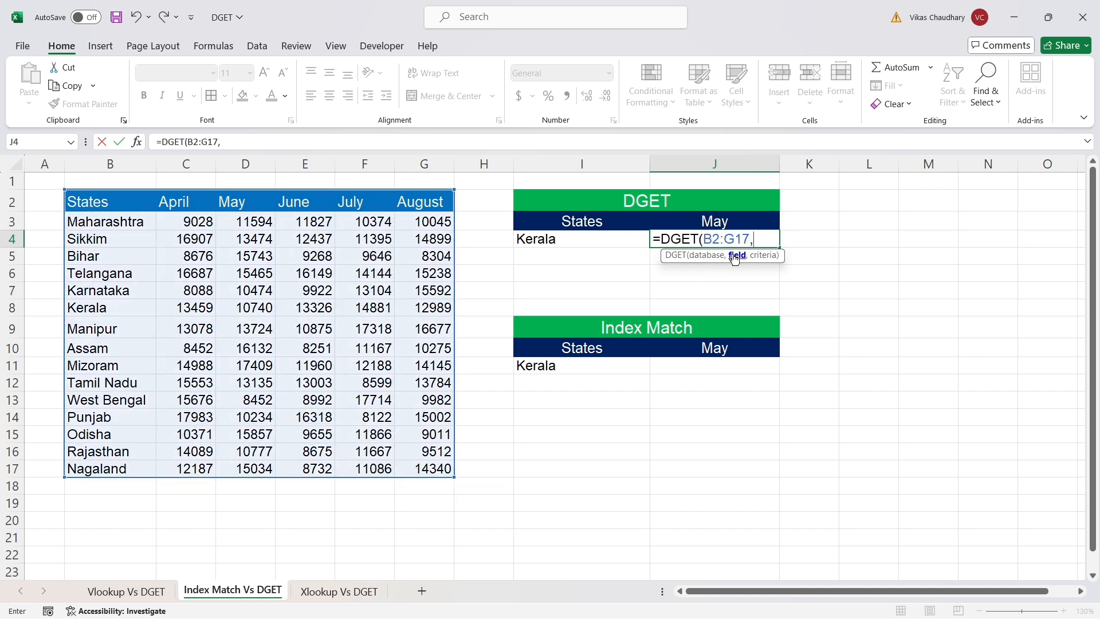
click(704, 221)
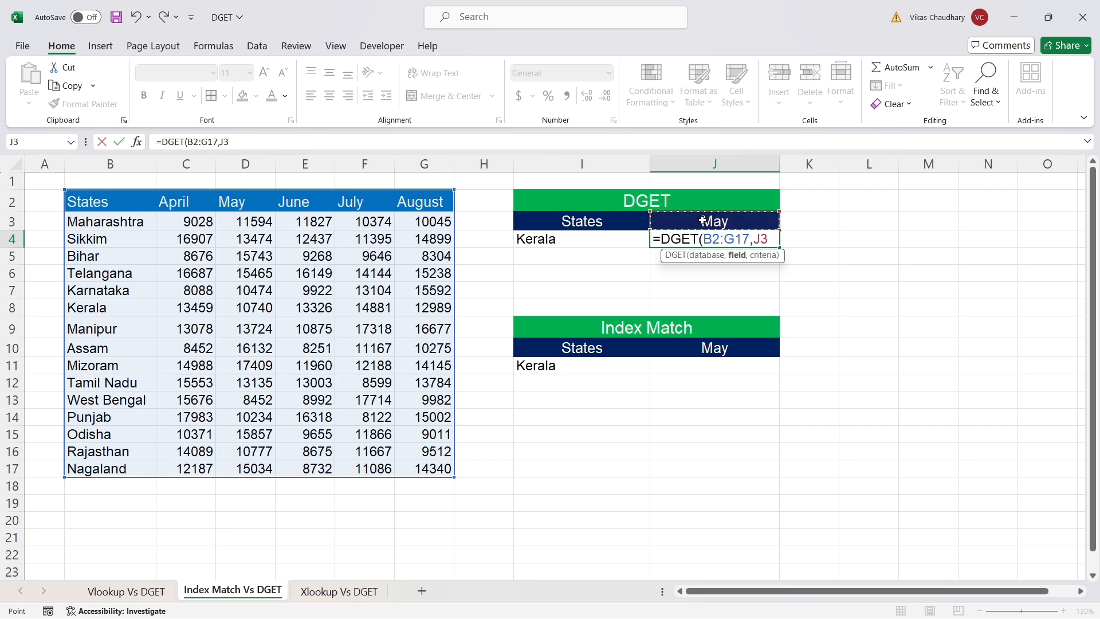
text(,)
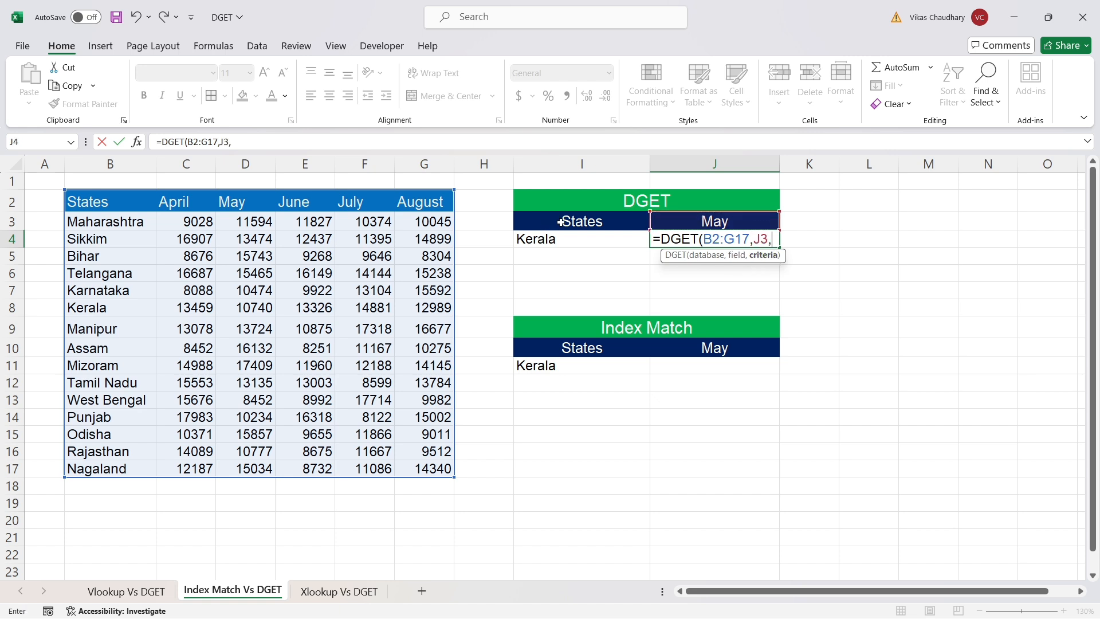
drag(560, 222, 565, 239)
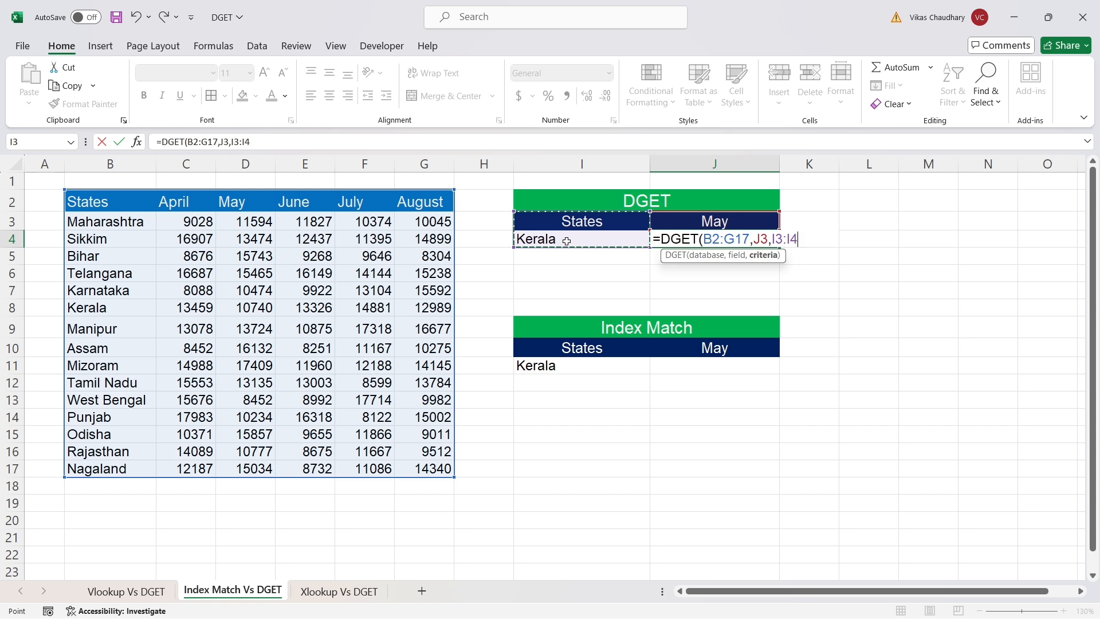
text())
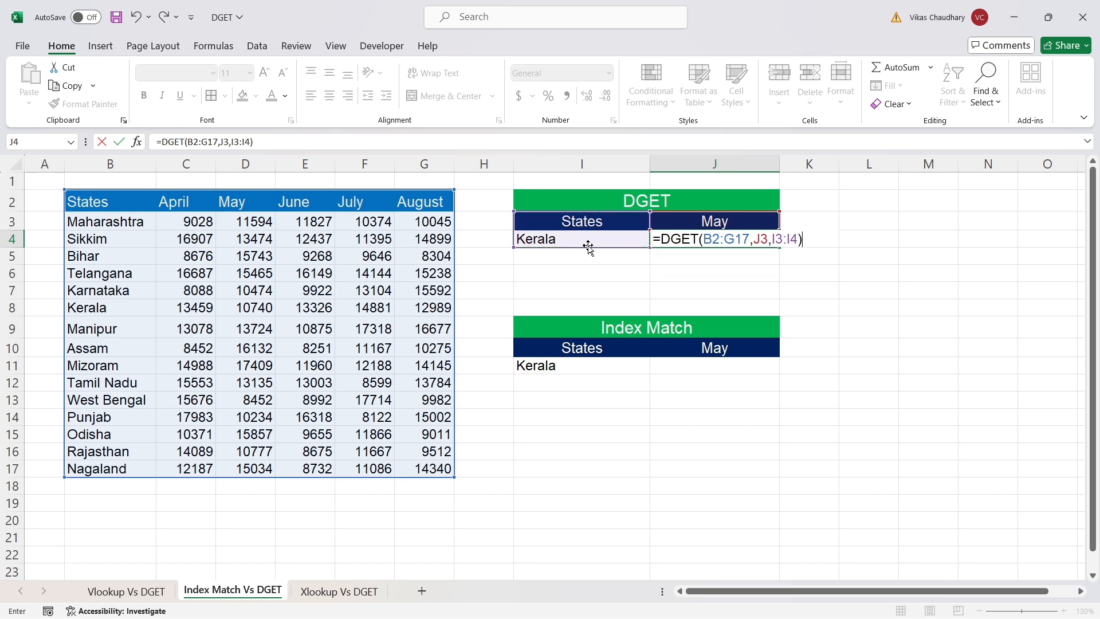
key(Return)
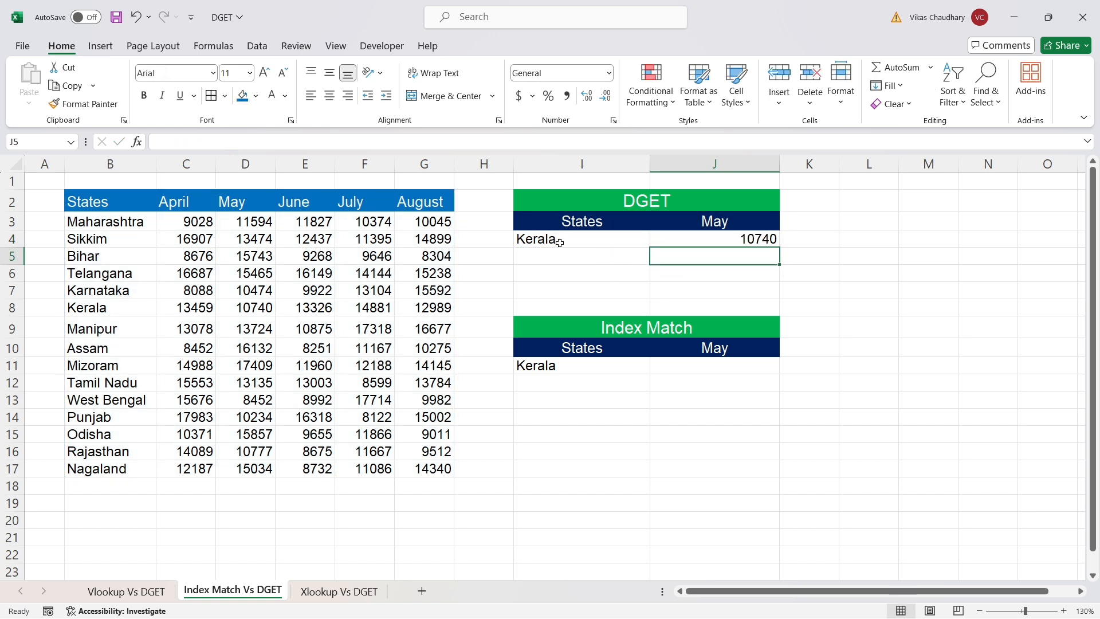
Check the DGET result in J4 against the May value in Kerala's row of the source table.
click(699, 239)
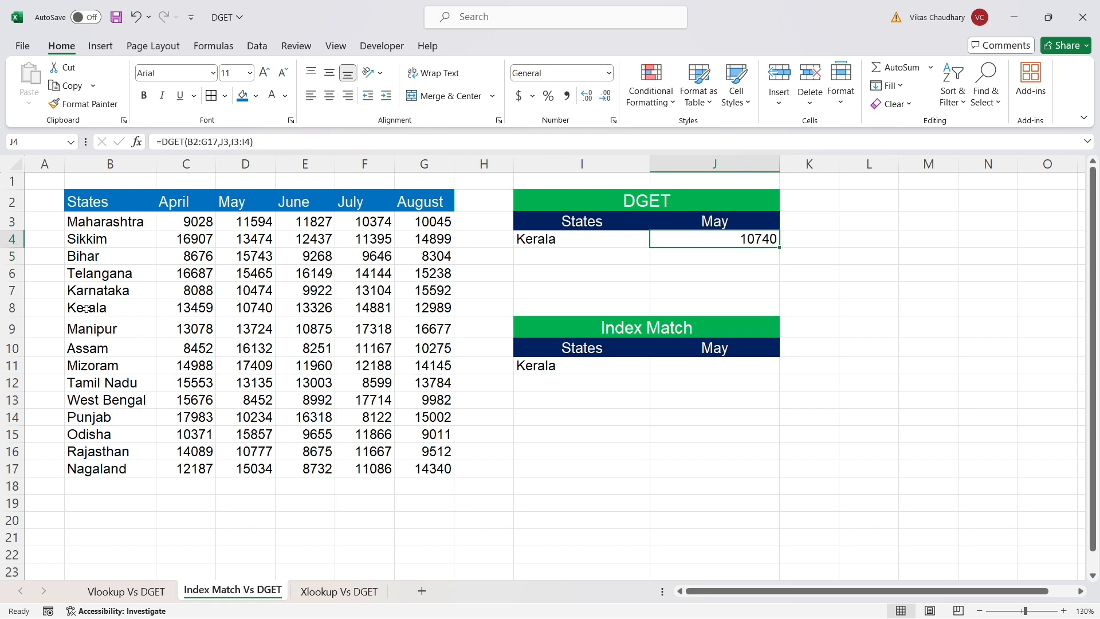
drag(86, 309, 411, 302)
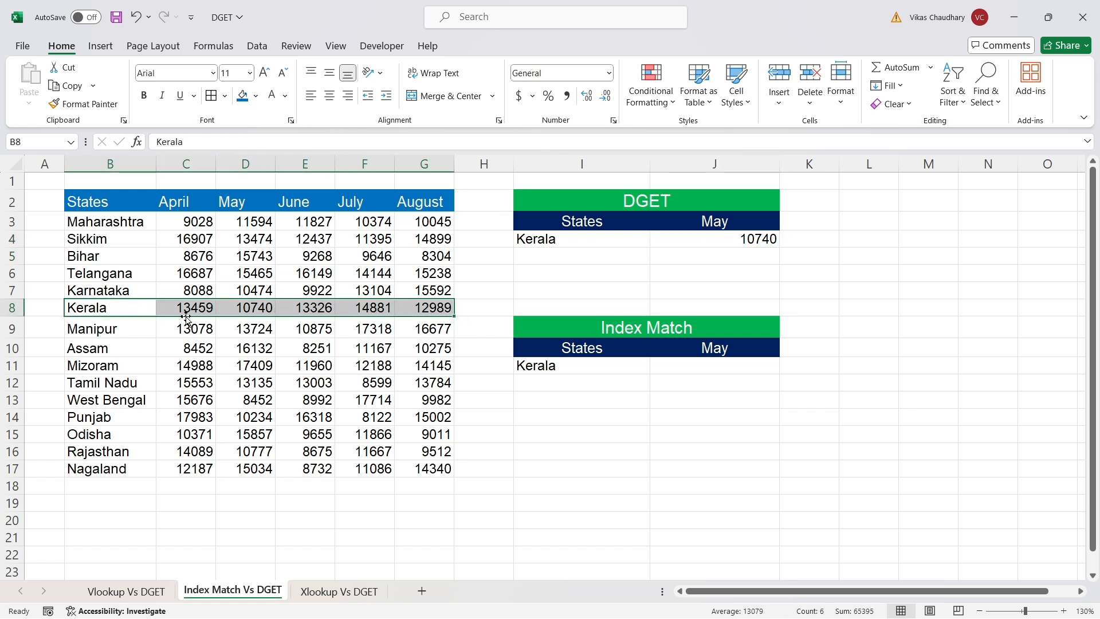
click(239, 306)
click(762, 237)
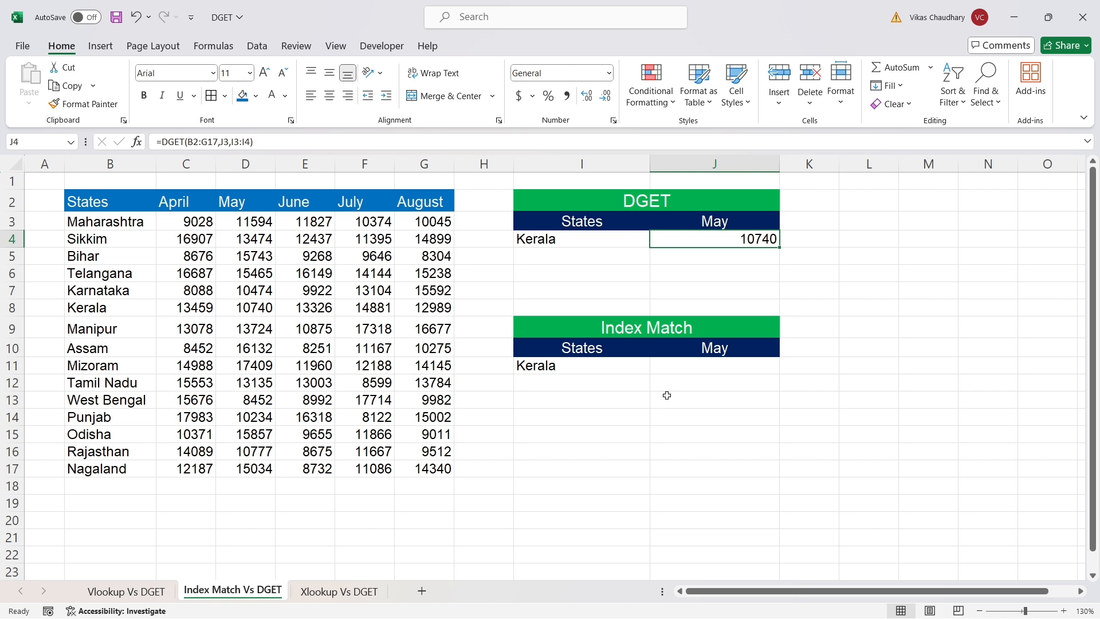
Start an INDEX formula in J11 of the Index Match block with B2:G17 as the array.
click(710, 368)
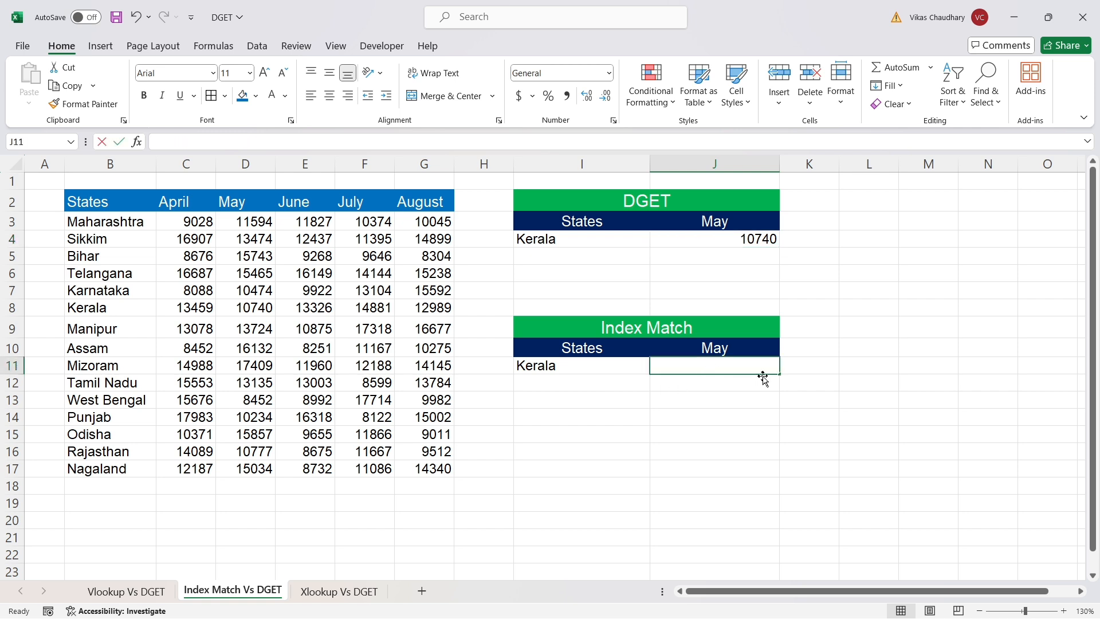
text(=in)
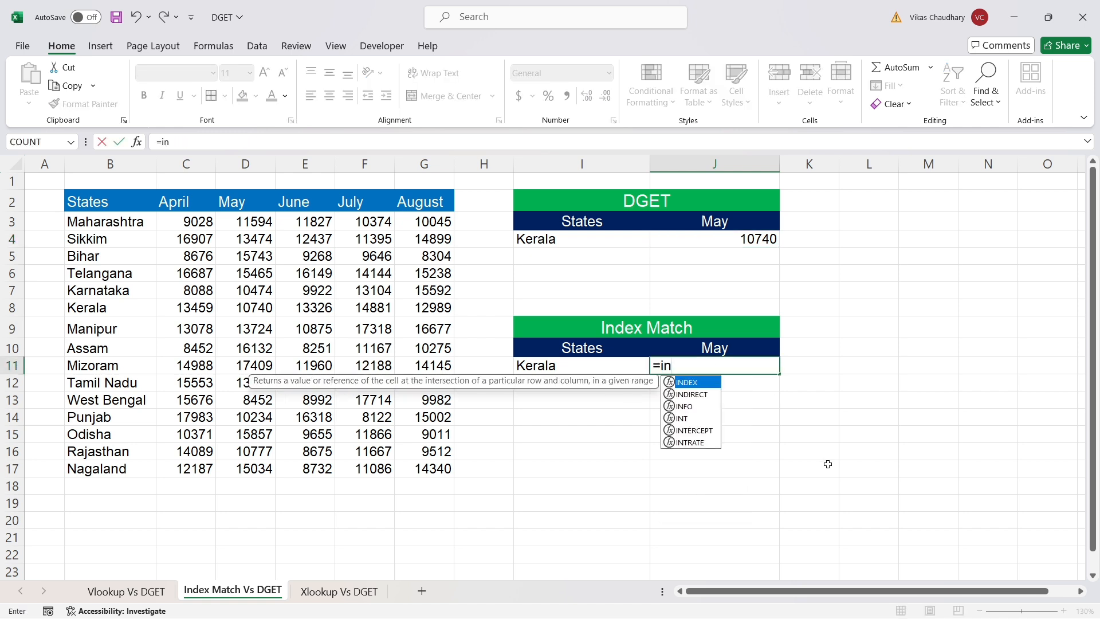
text(dex)
double_click(702, 384)
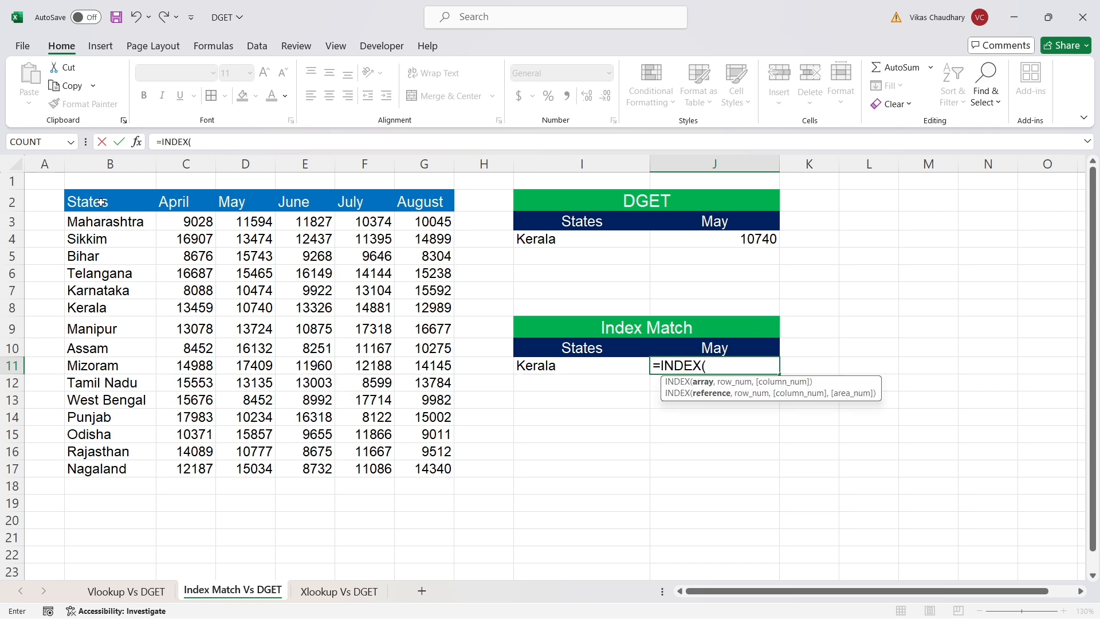
drag(103, 203, 420, 465)
text(,)
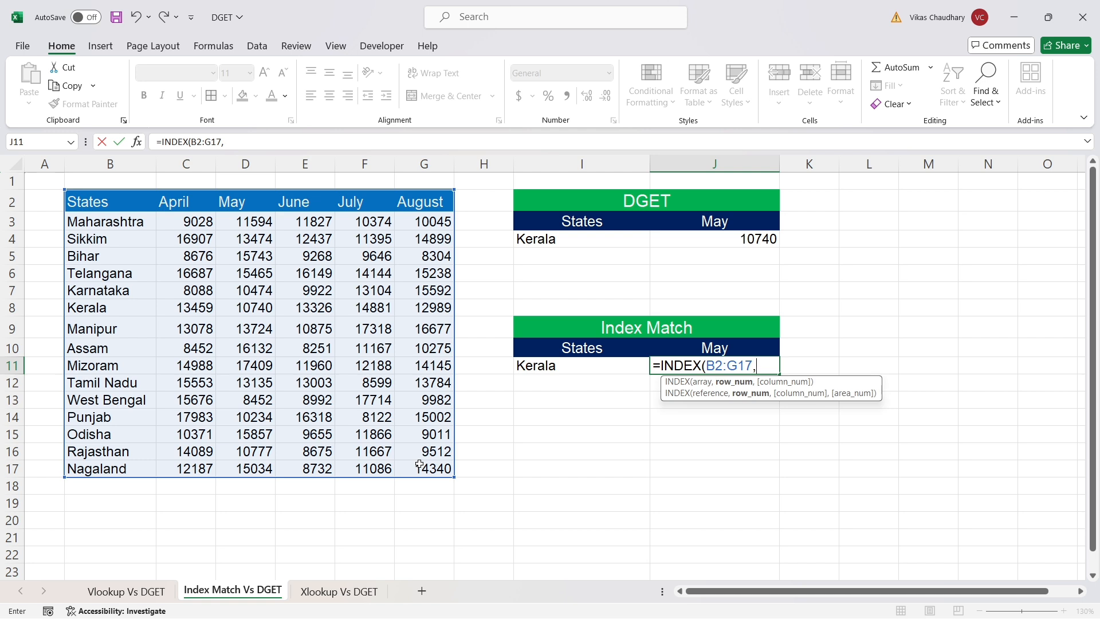
Add MATCH(I11,B2:B17,0) as the row number argument of the INDEX formula in J11.
text(mat)
key(Tab)
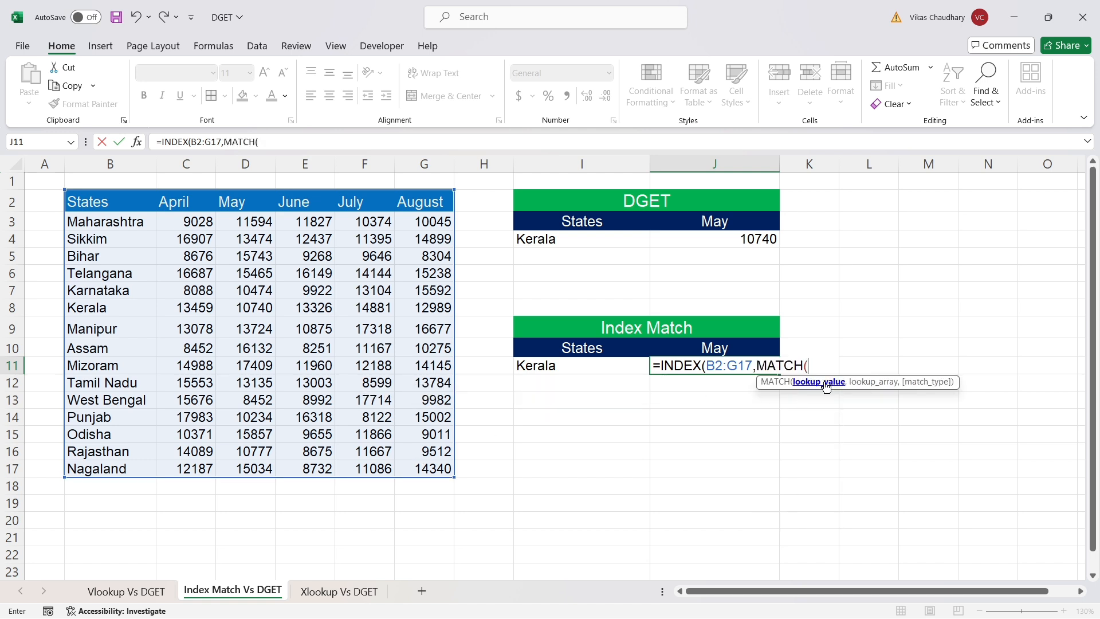
click(536, 365)
text(,)
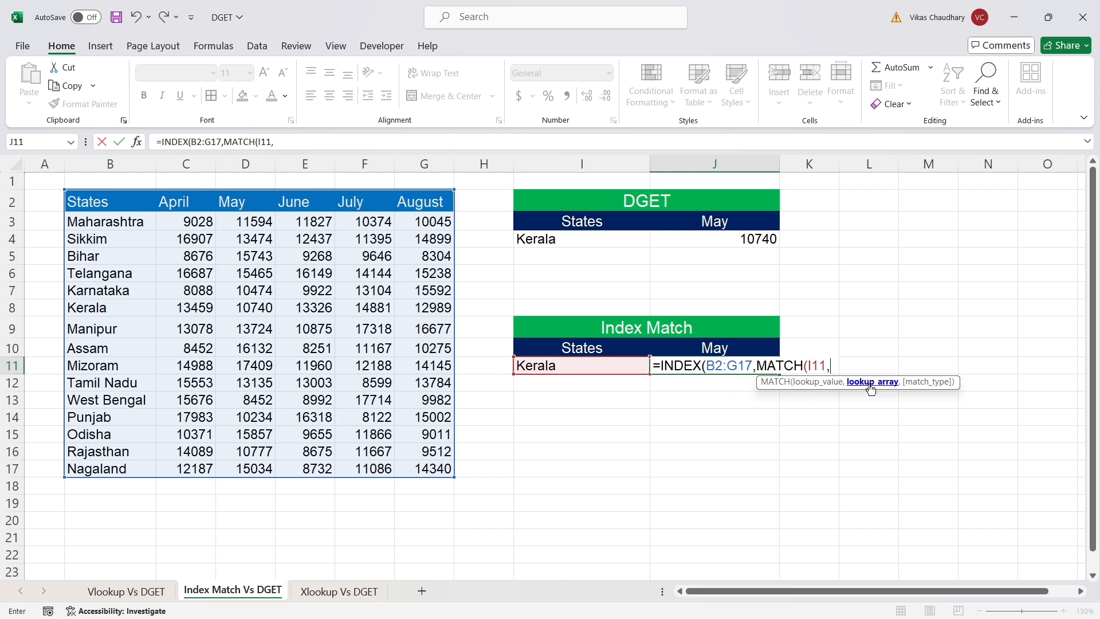
click(97, 202)
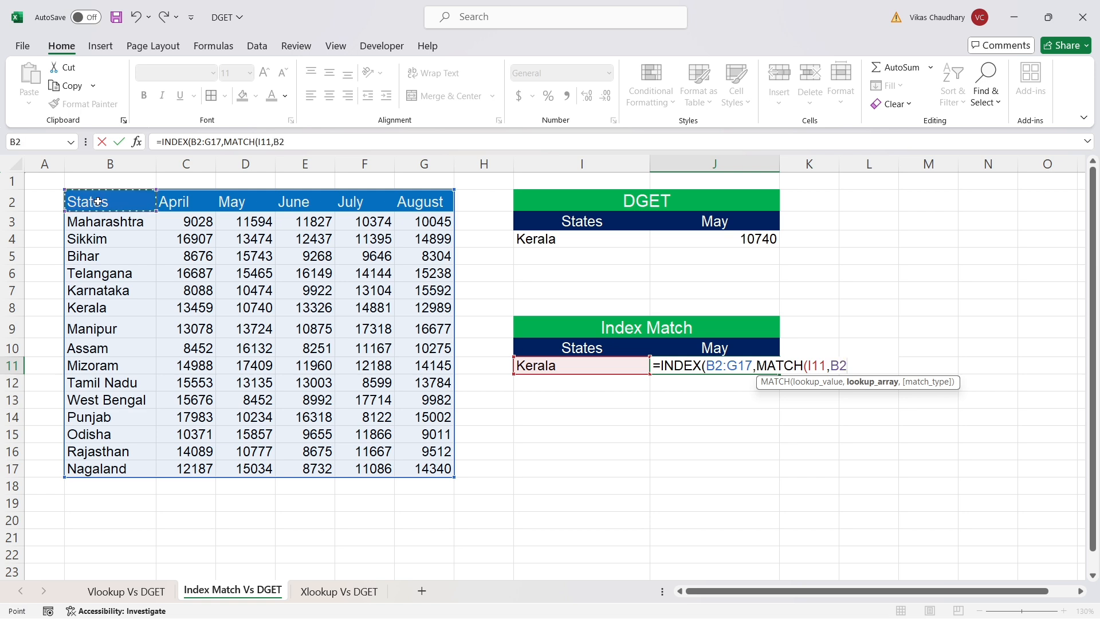
drag(97, 202, 110, 461)
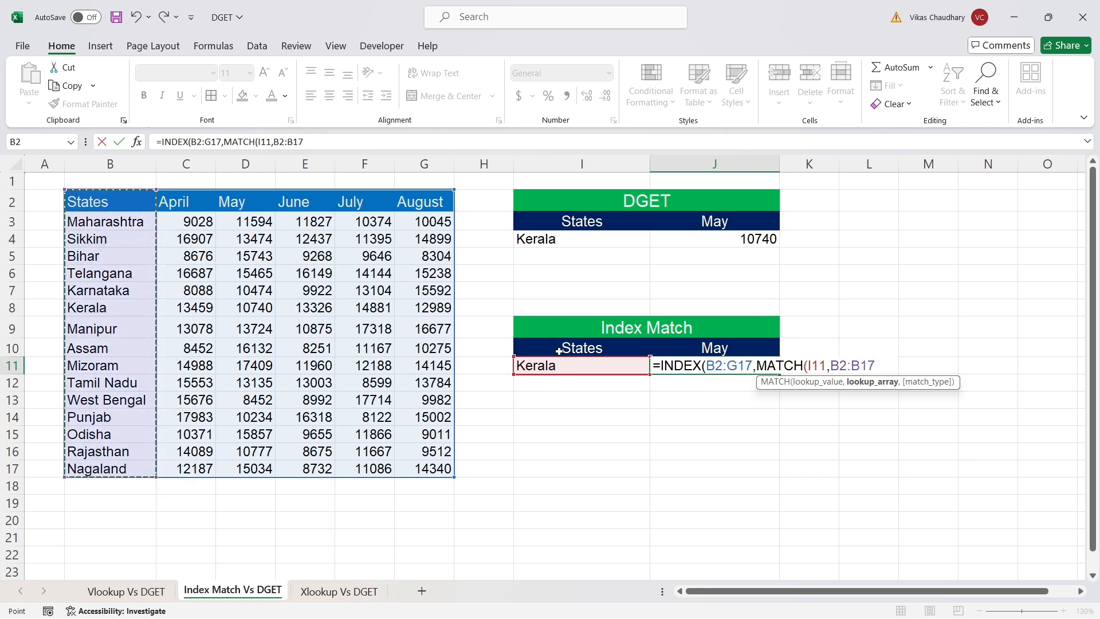
text(,)
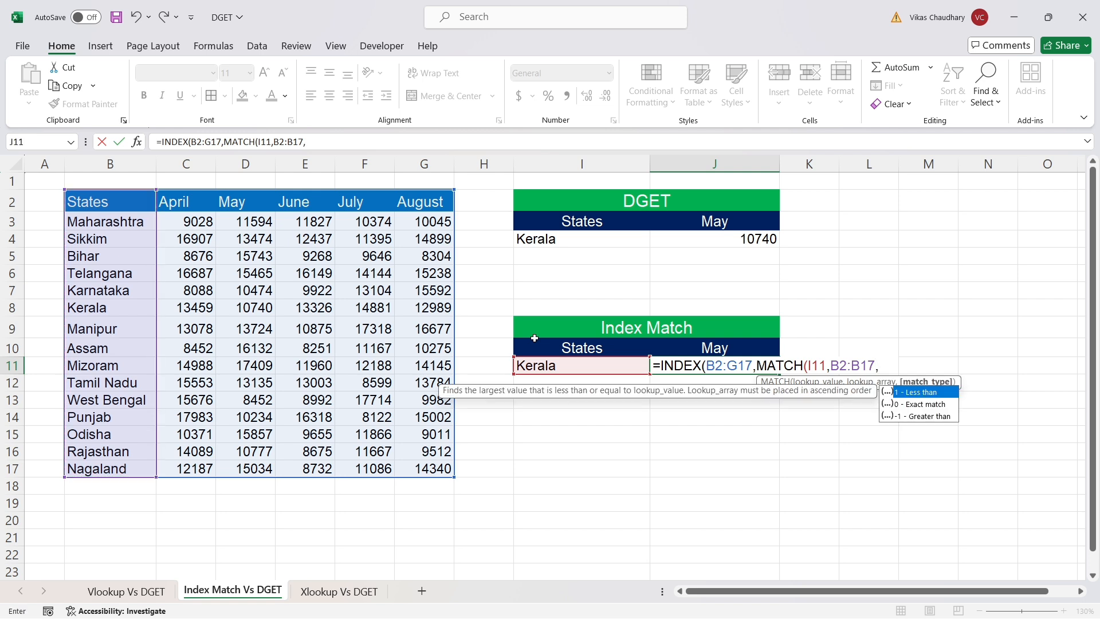
text(0)
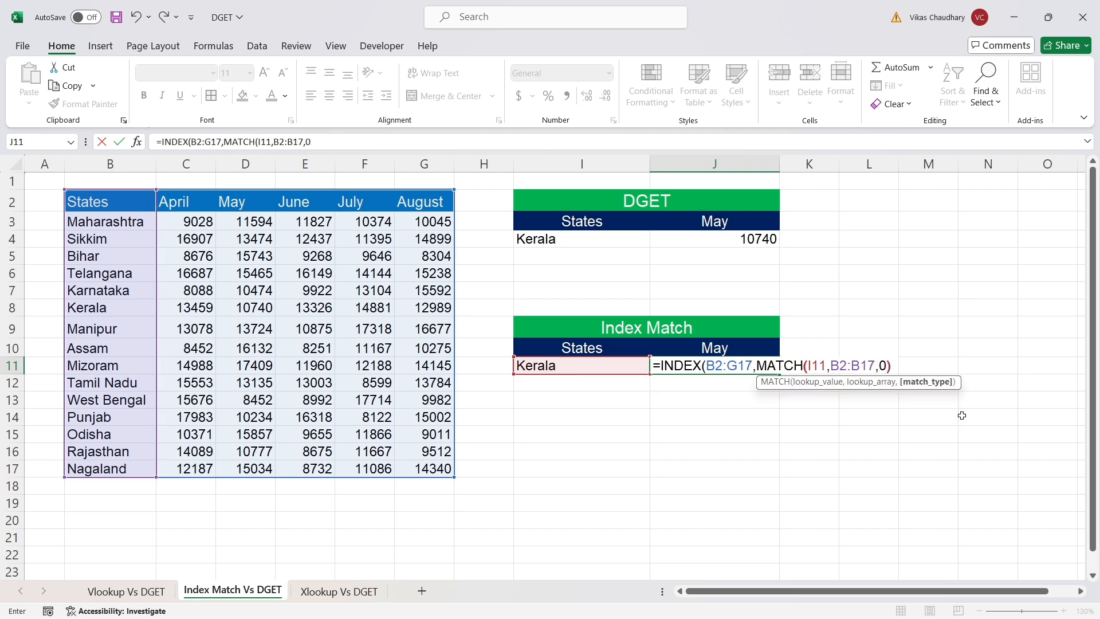
text(),)
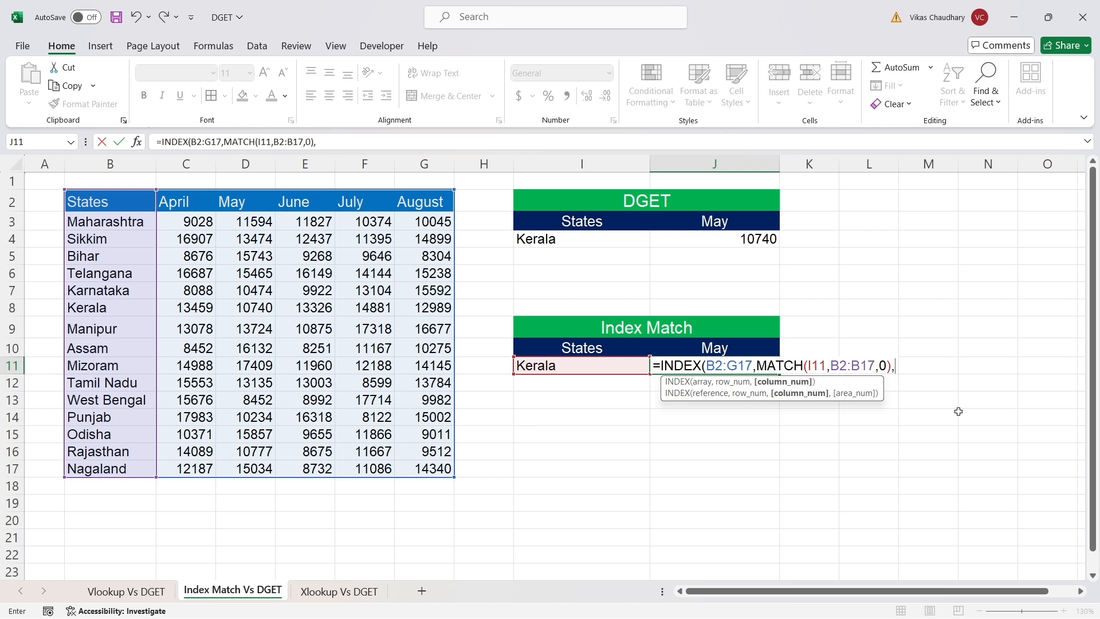
Add MATCH(J10,B2:G2,0) as the column number argument and complete the INDEX formula in J11.
text(match)
key(Tab)
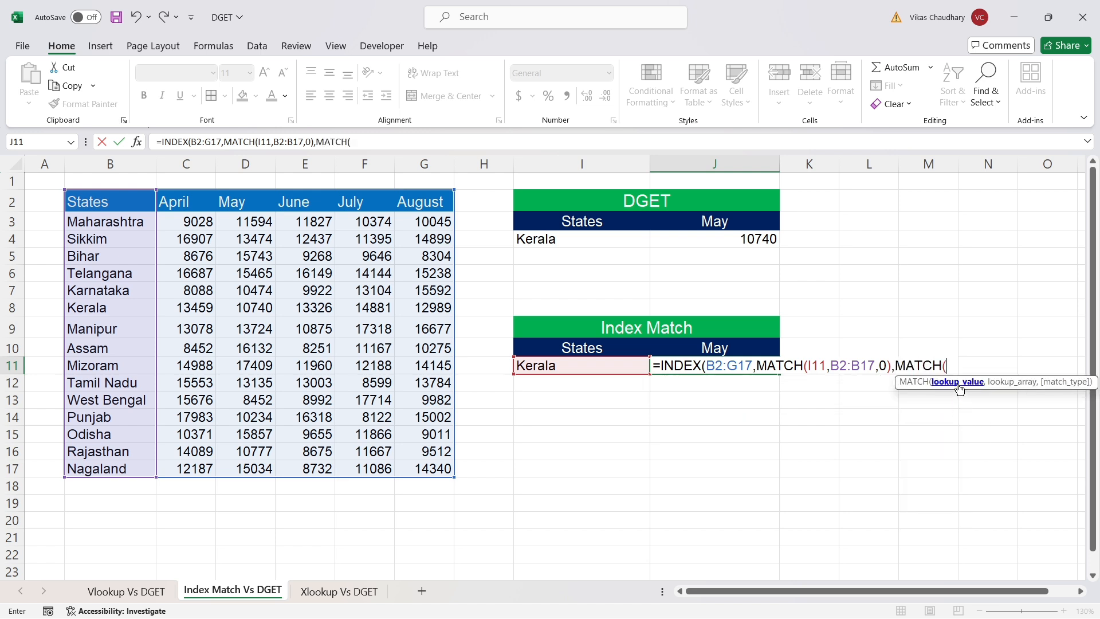
click(718, 349)
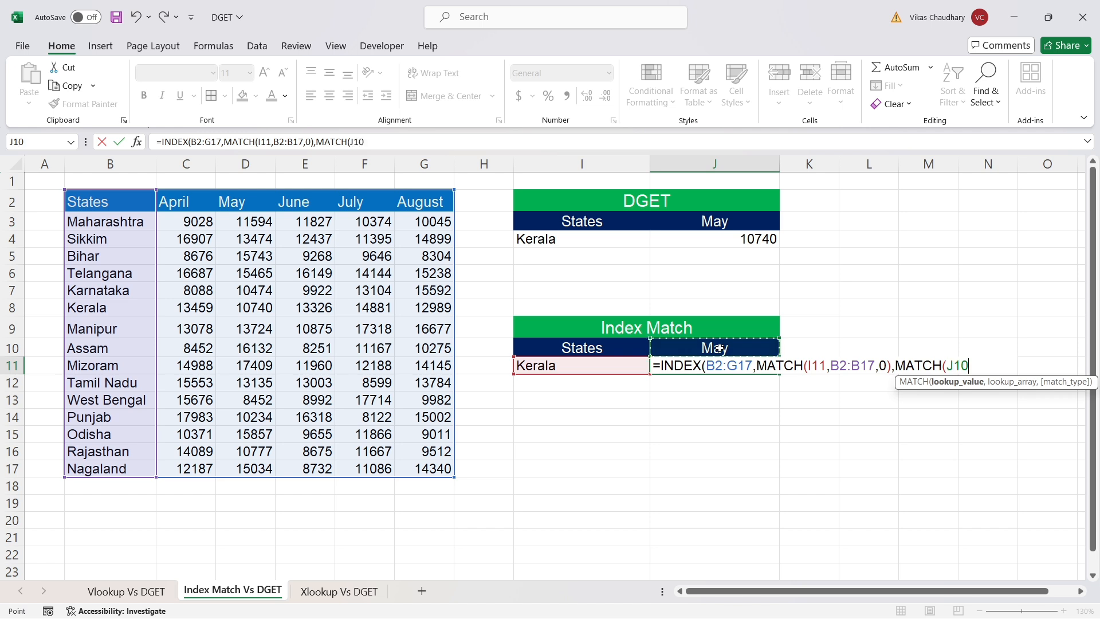
text(,)
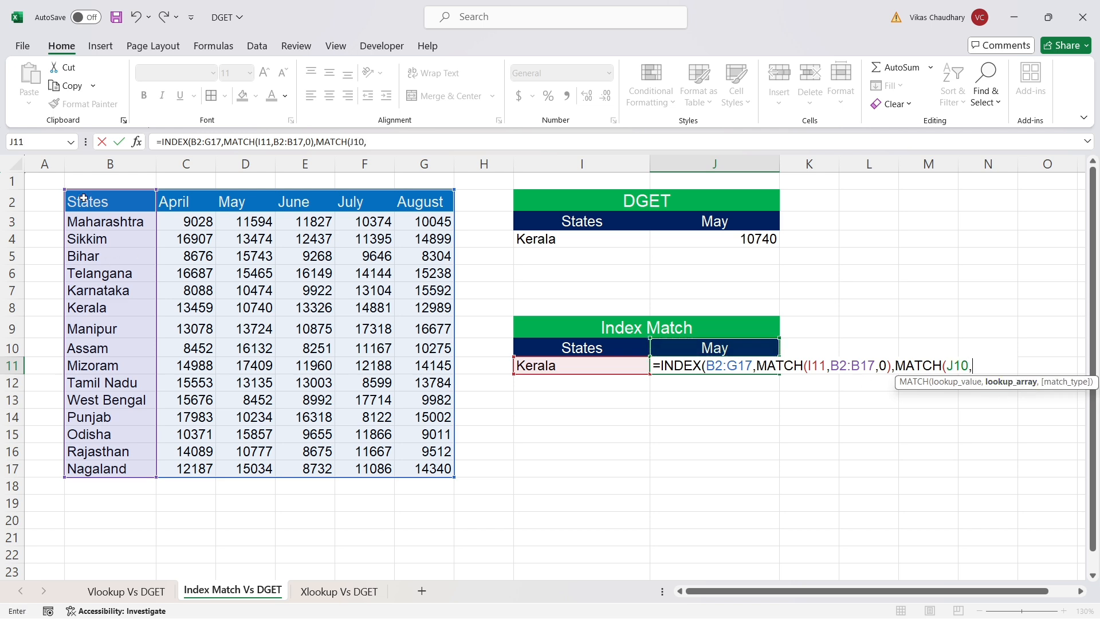
drag(84, 199, 431, 195)
text(,)
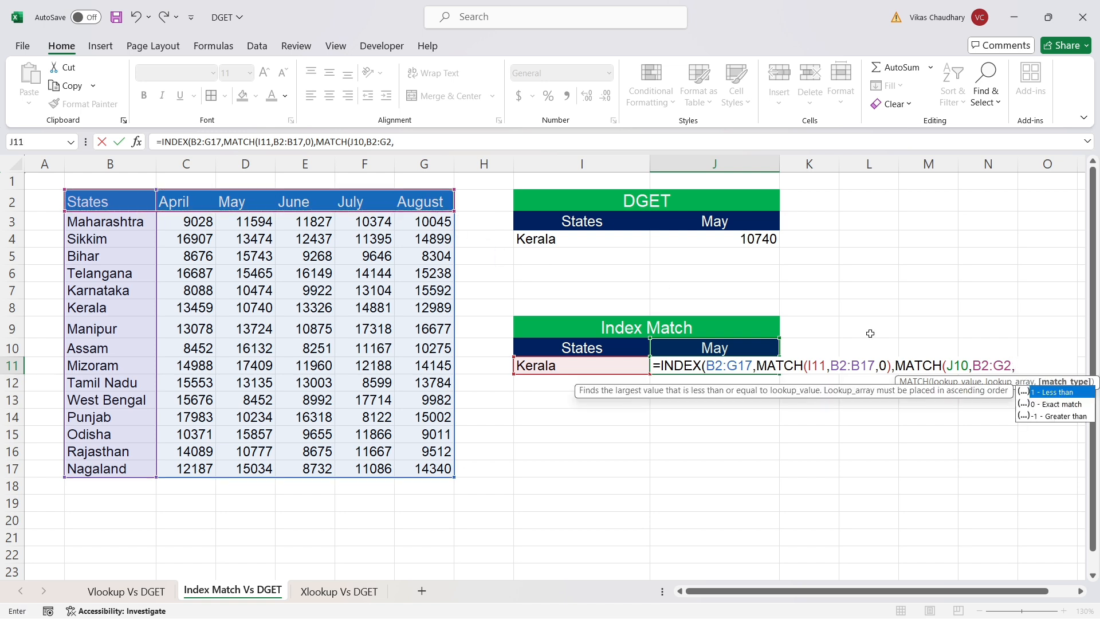
text(0)
text()))
key(Return)
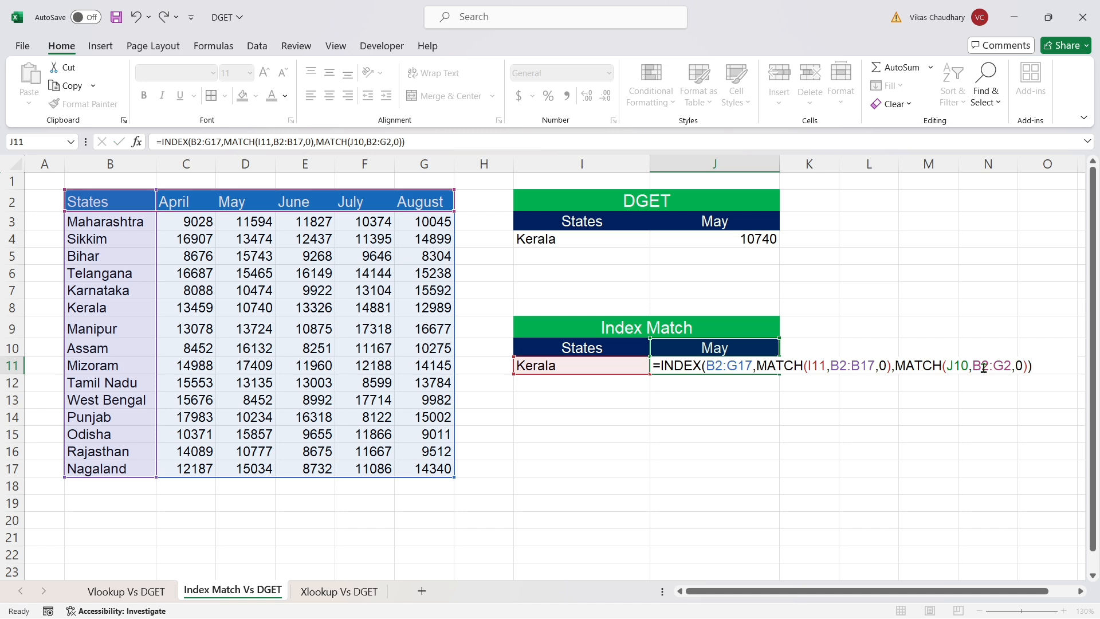
Change the month header in J3 of the DGET block to July.
click(736, 370)
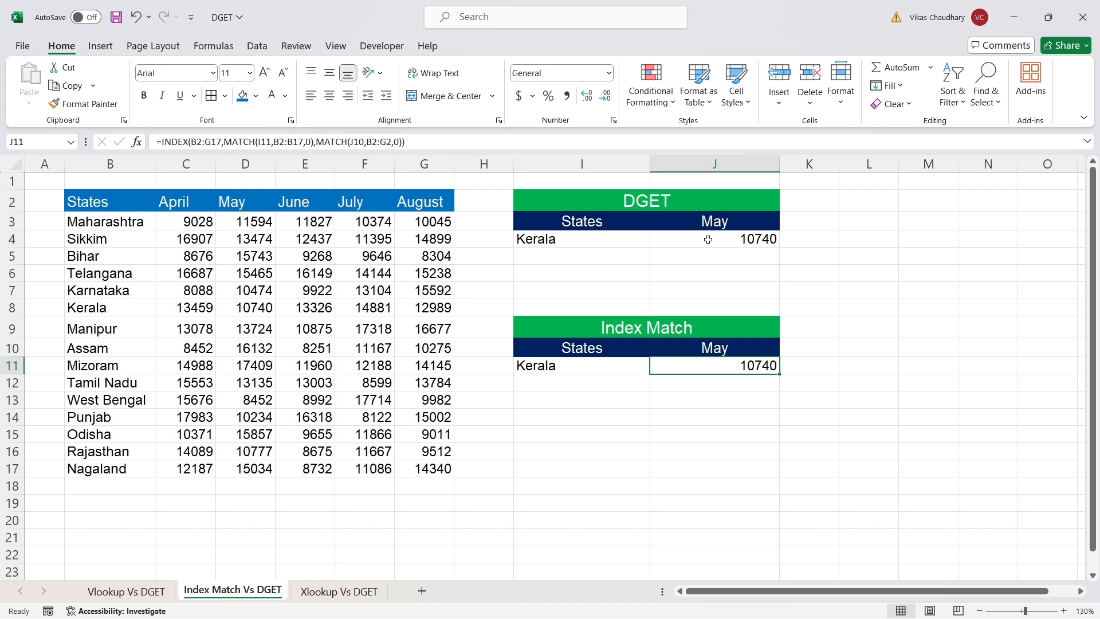
click(636, 241)
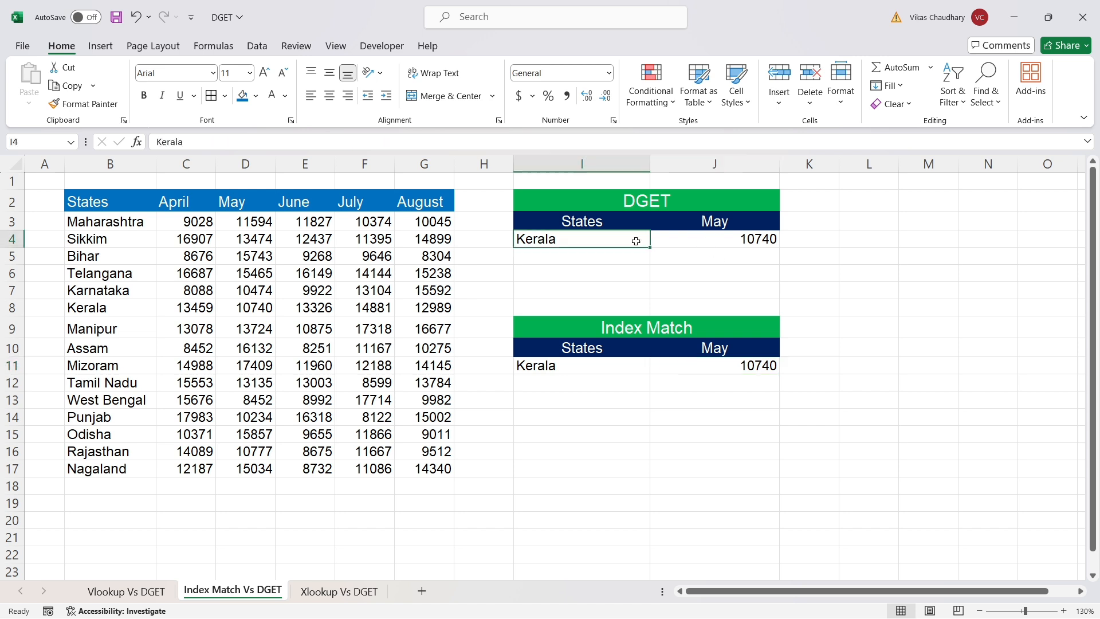
click(690, 221)
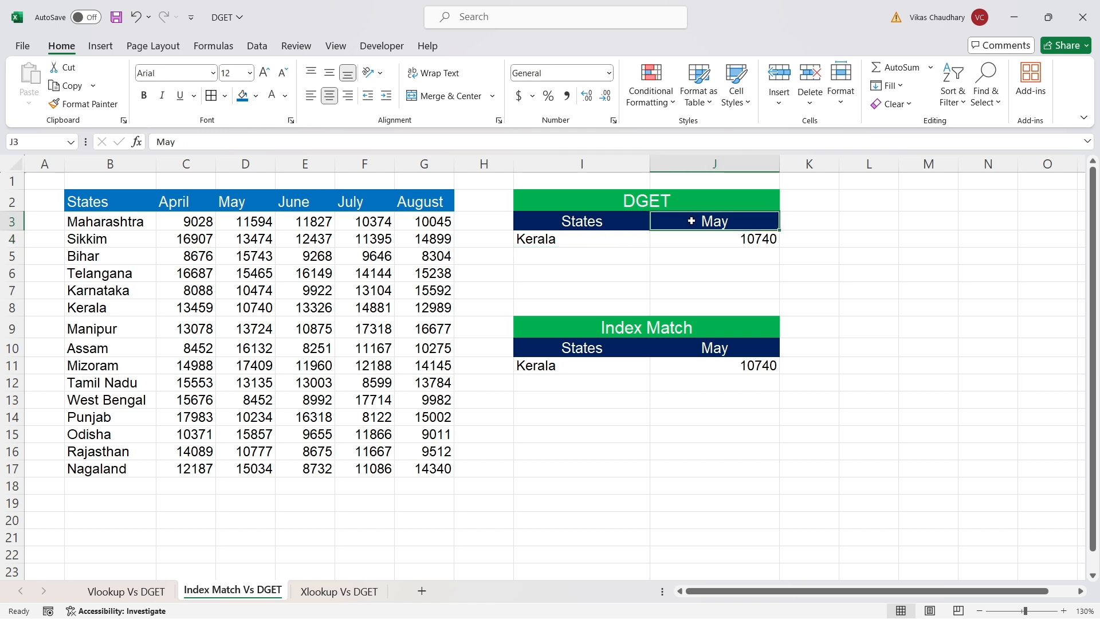
text(July)
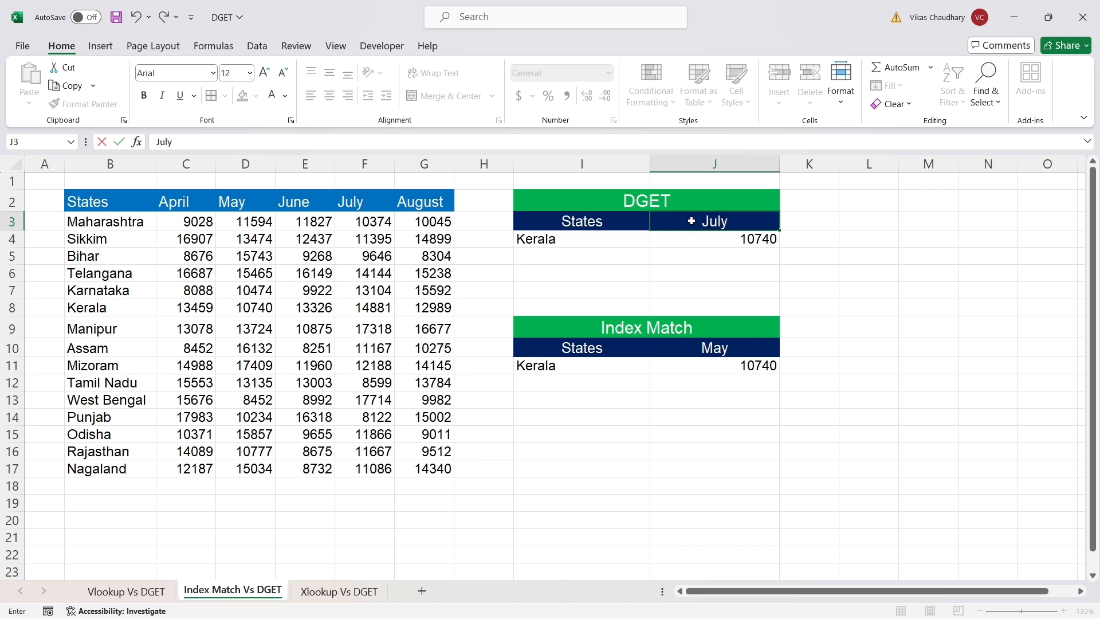
key(Return)
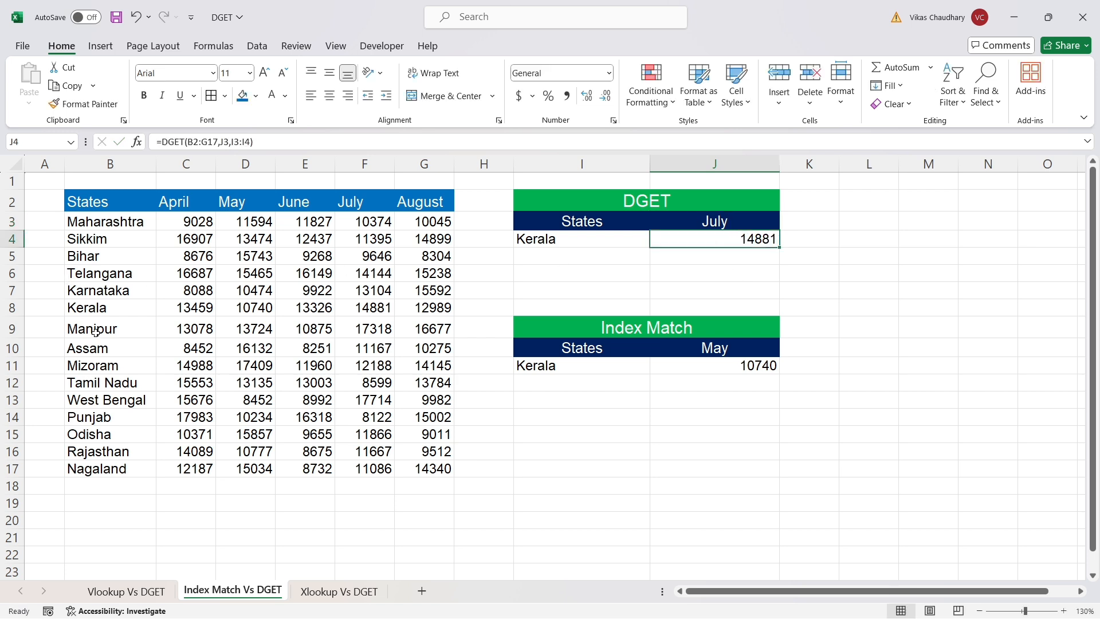
Check the DGET result in J4 against the July value in Kerala's row of the source table.
click(94, 312)
click(379, 310)
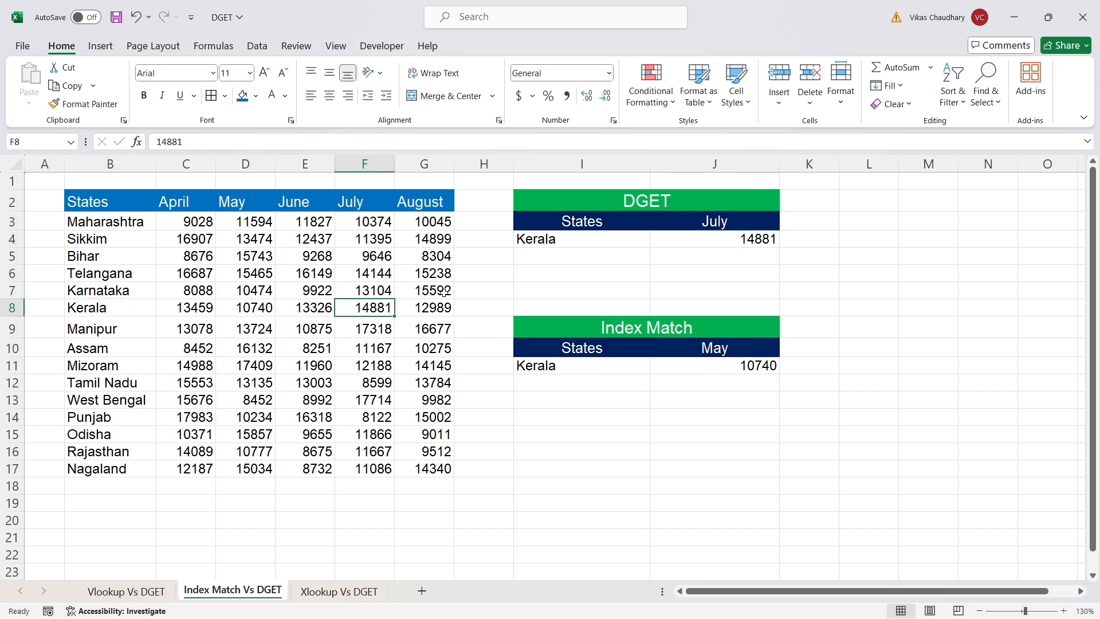
key(Right)
key(Right)
key(Right)
key(Right)
key(Right)
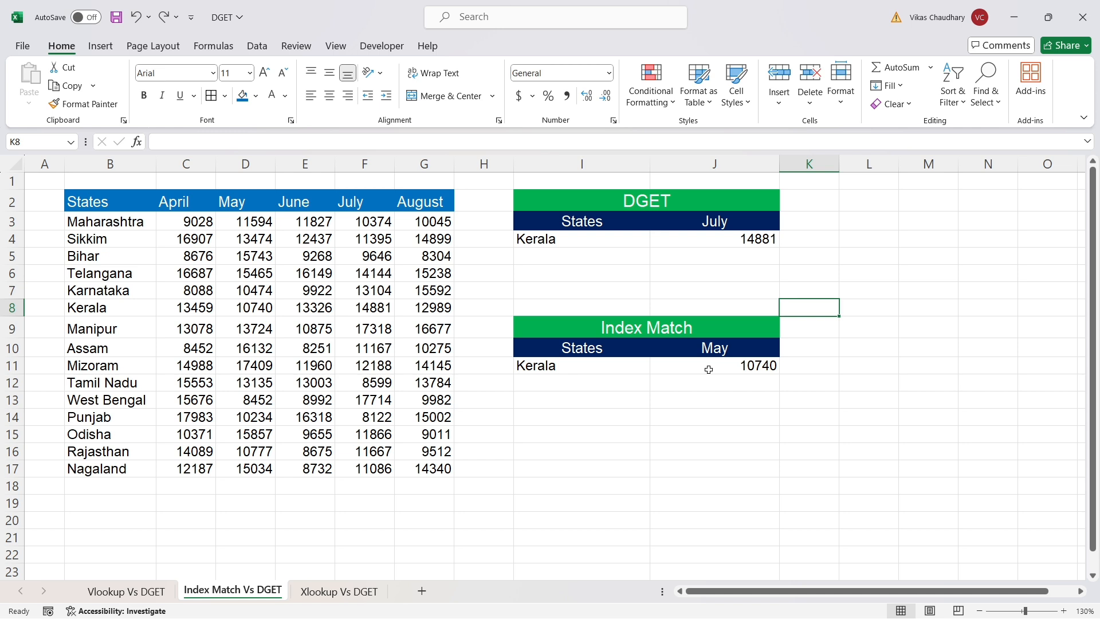
click(709, 379)
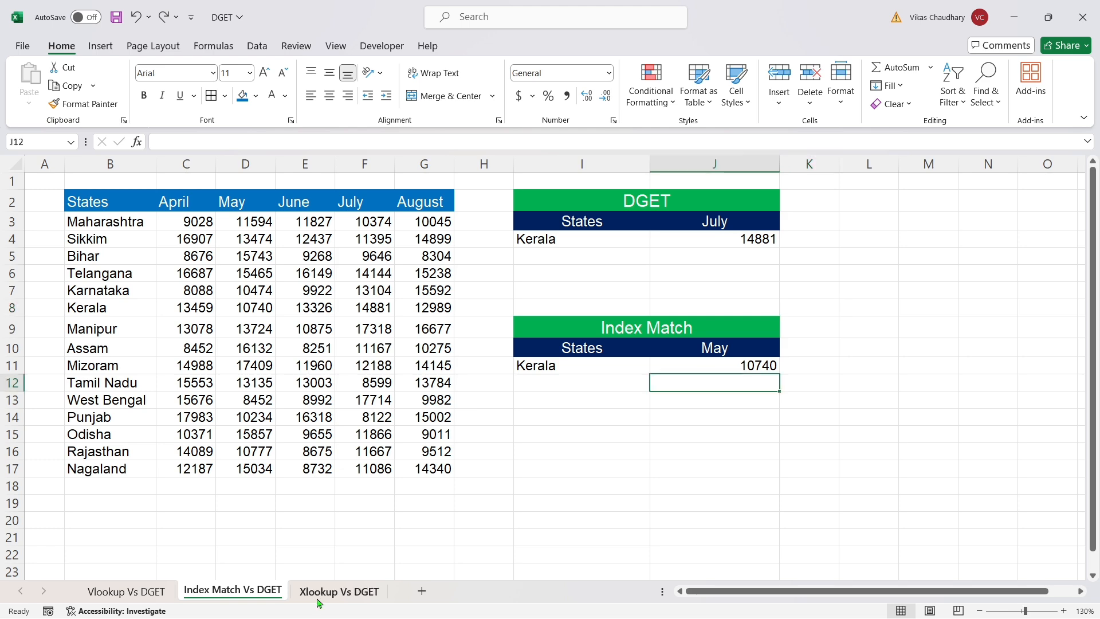
On the Xlookup Vs DGET sheet, start a DGET formula in J4 with B2:G17 as the database.
click(339, 591)
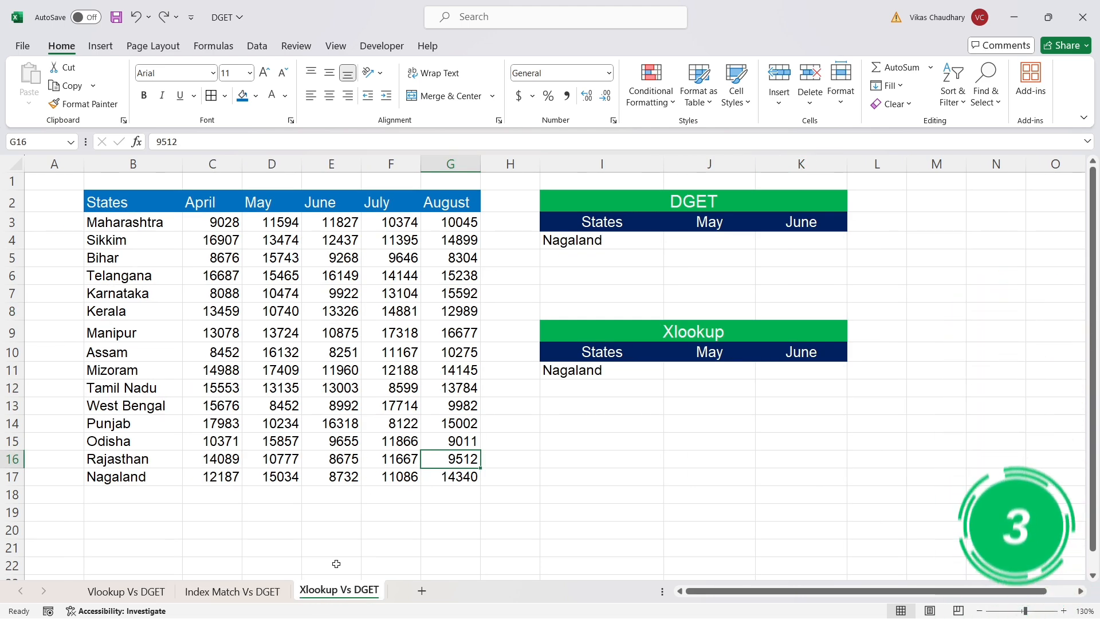
click(713, 310)
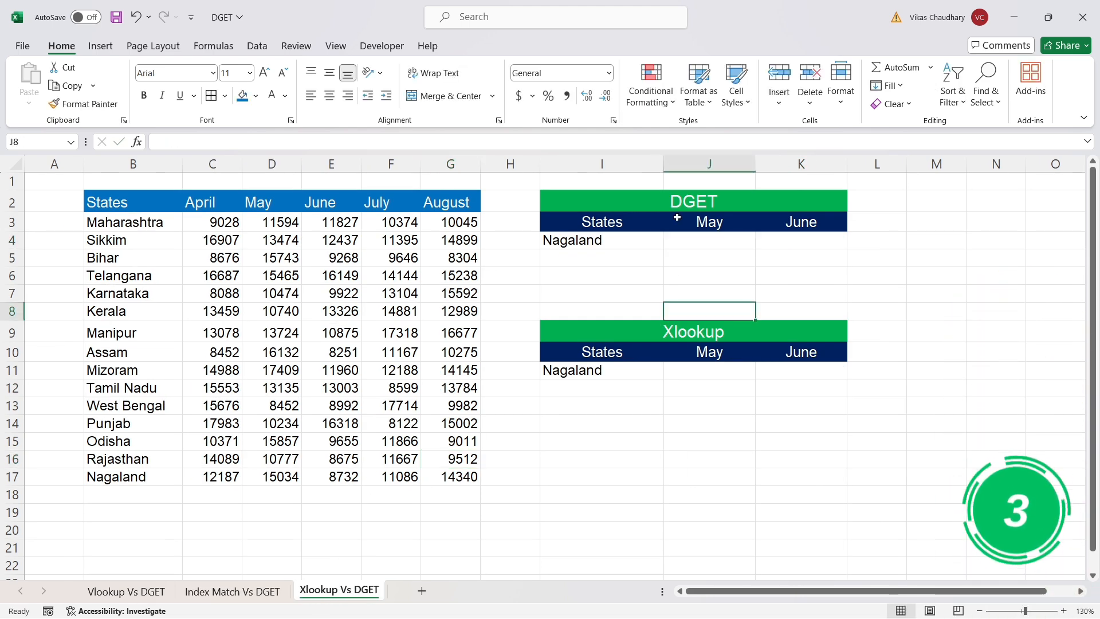
click(719, 240)
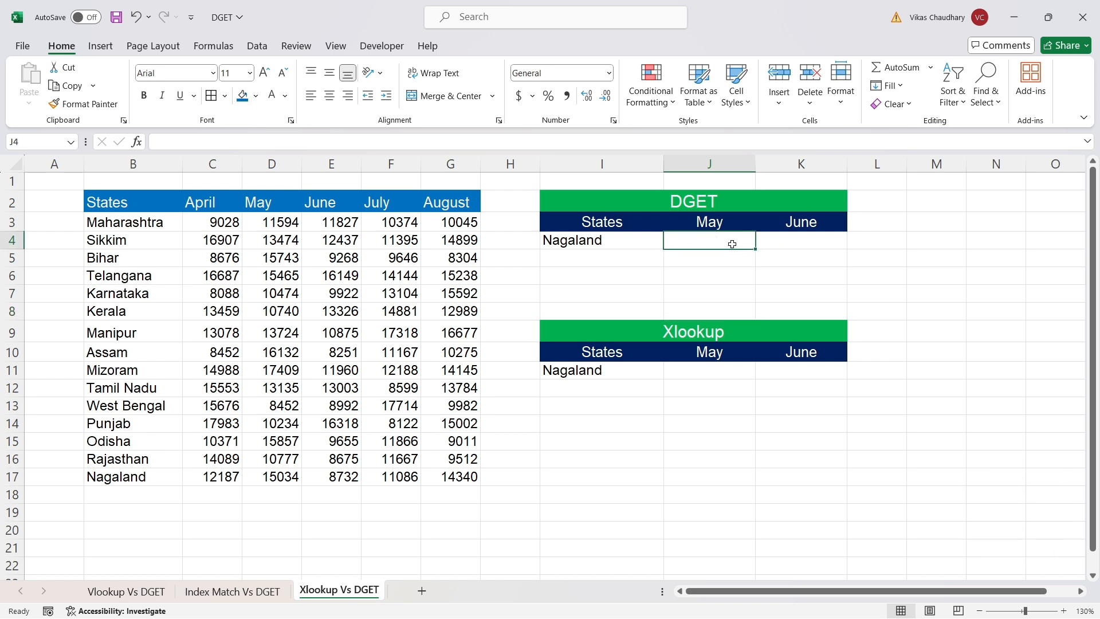
text(=dg)
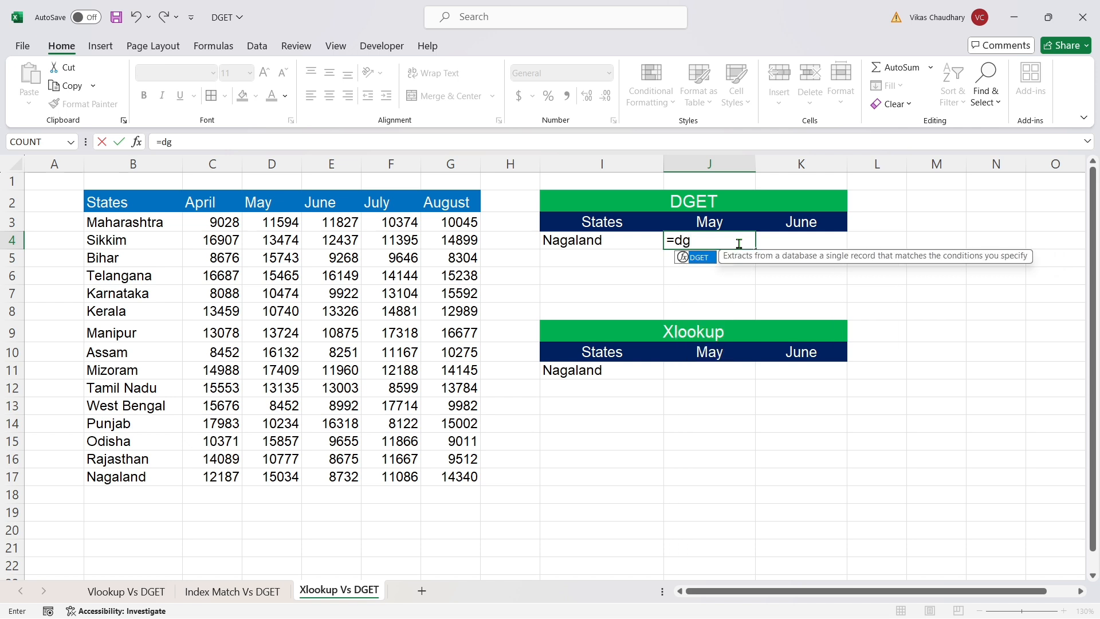
text(et)
key(Tab)
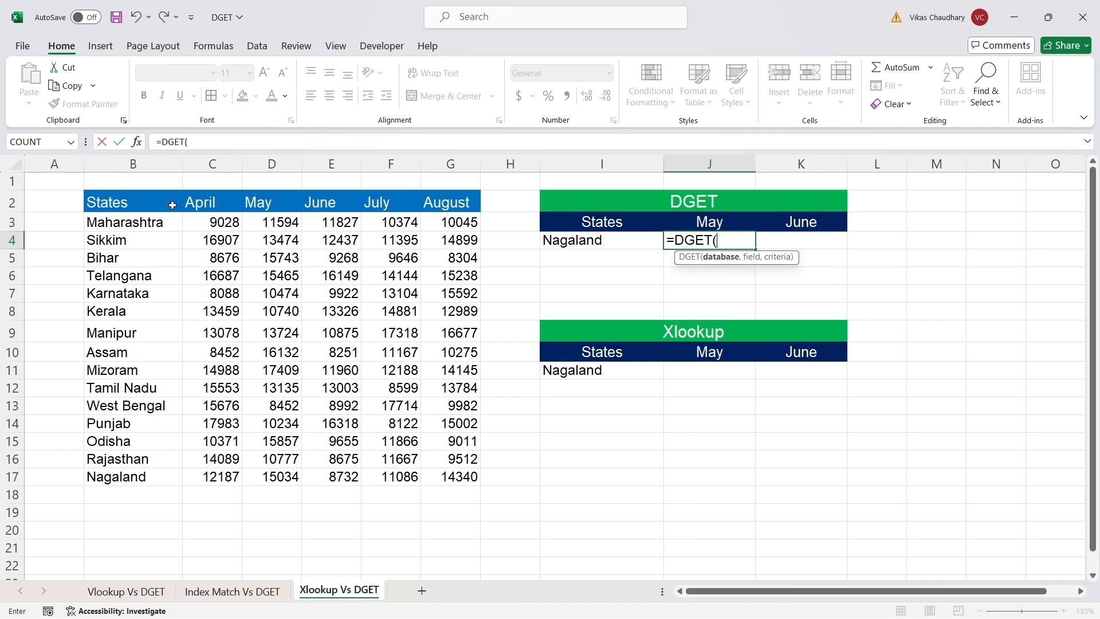
drag(167, 204, 441, 476)
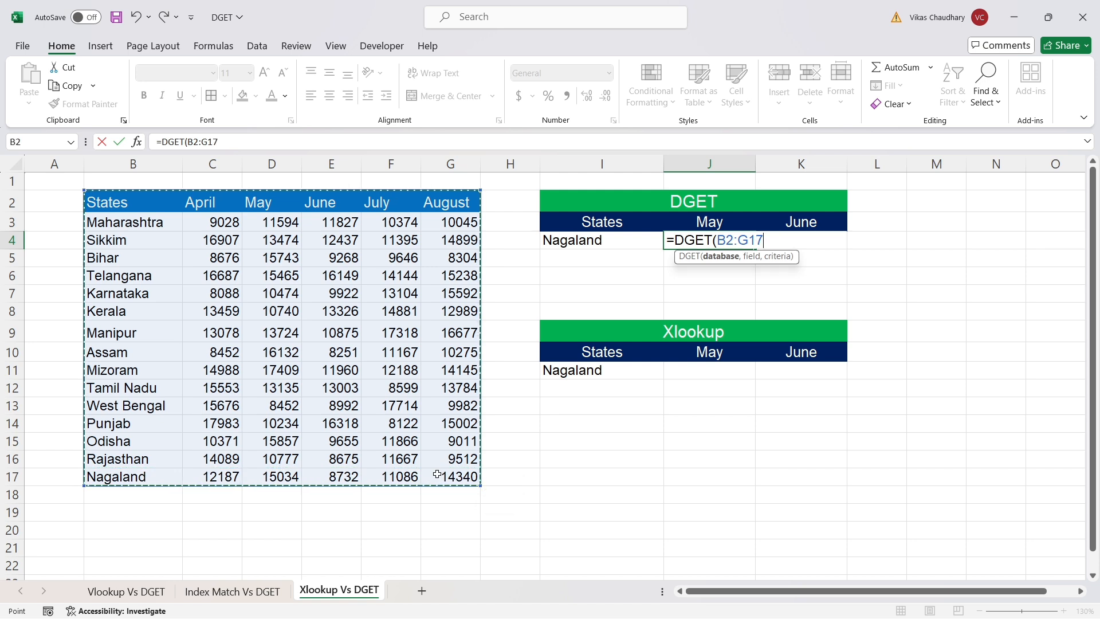
text(,)
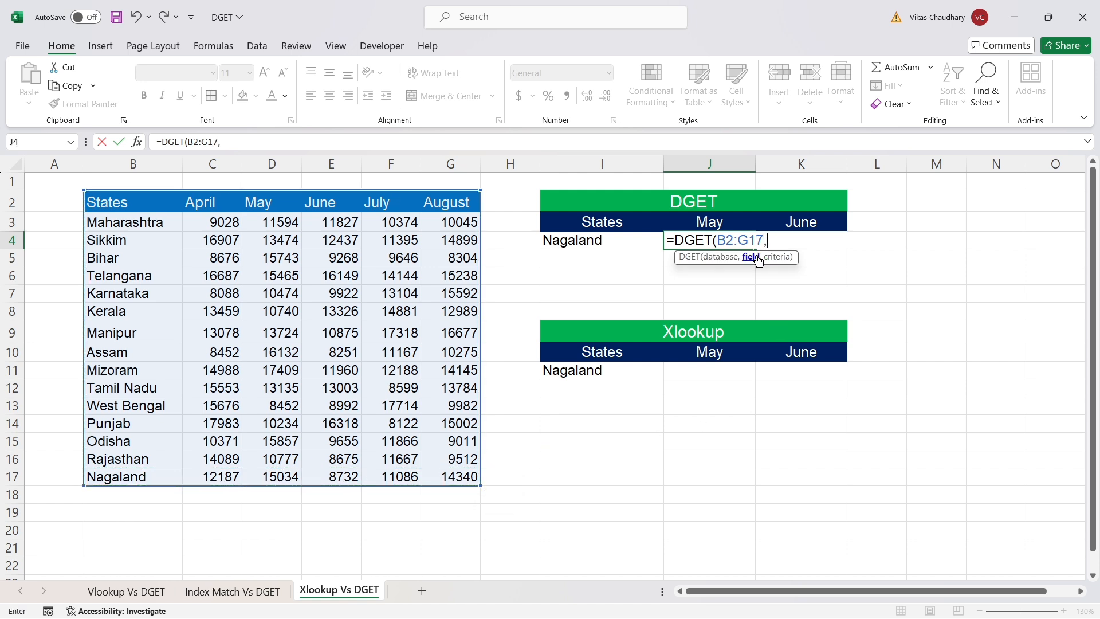
Add J3 as the field and I3:I4 as the criteria to complete the DGET formula in J4.
click(712, 223)
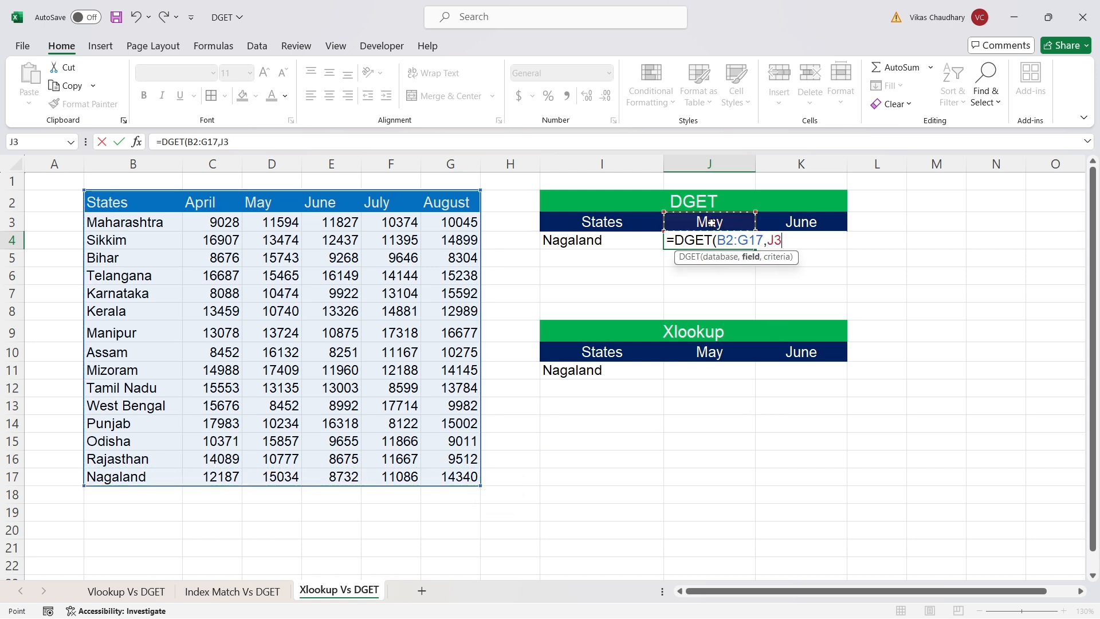
text(,)
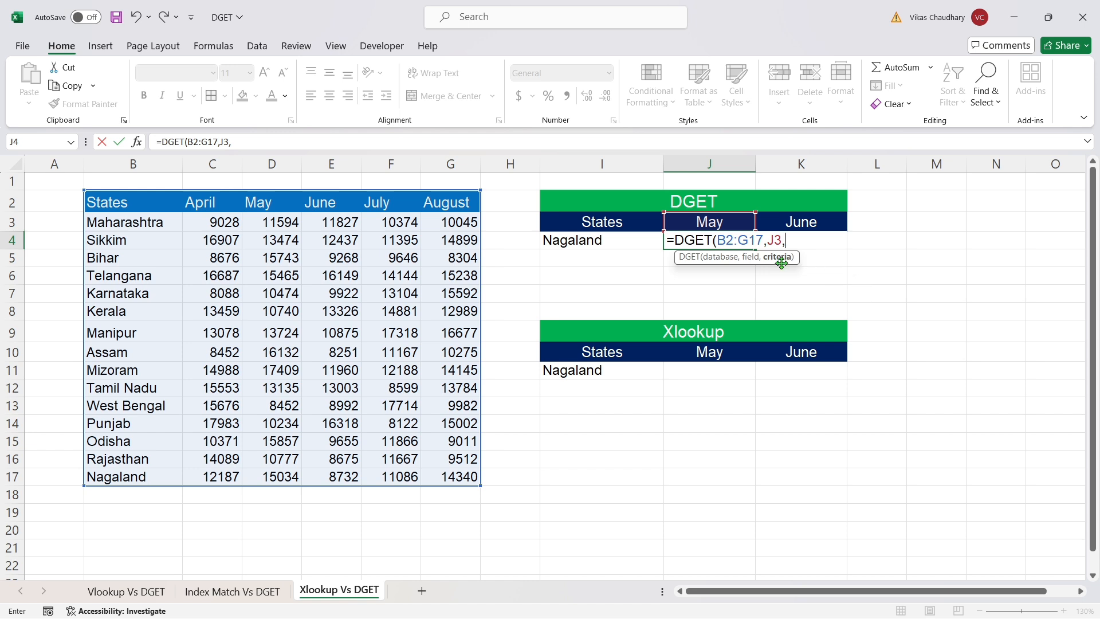
drag(577, 224, 581, 240)
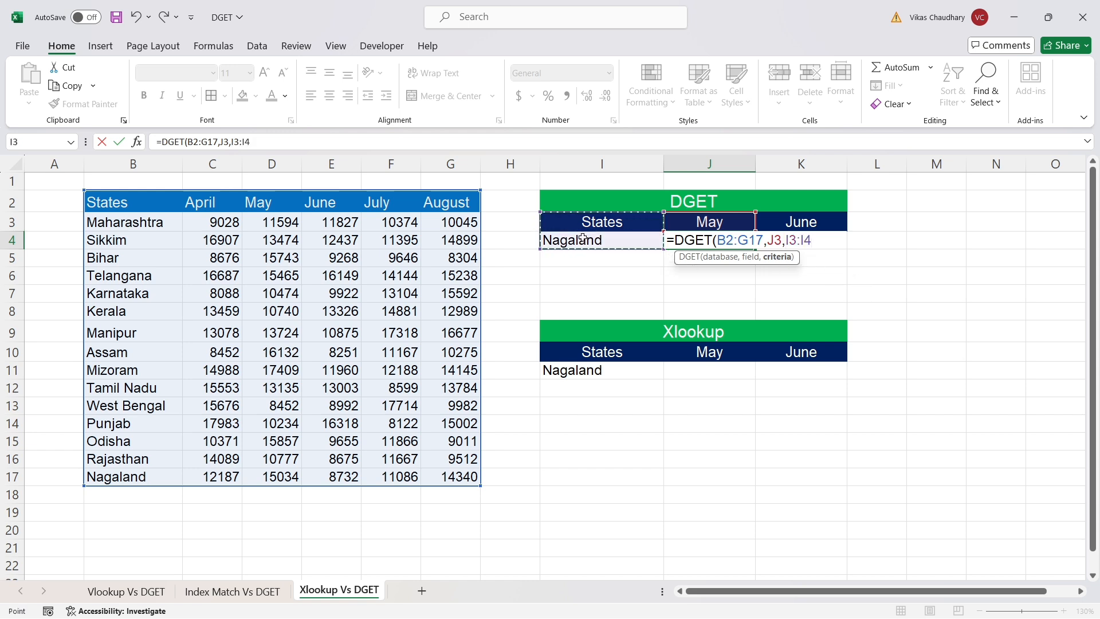
text())
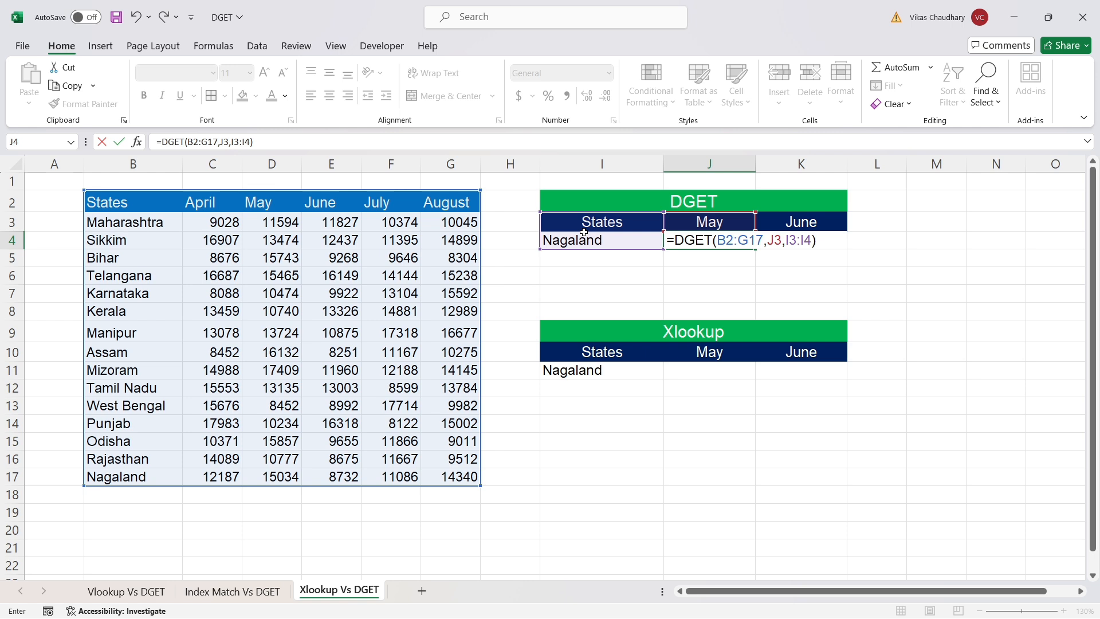
key(Return)
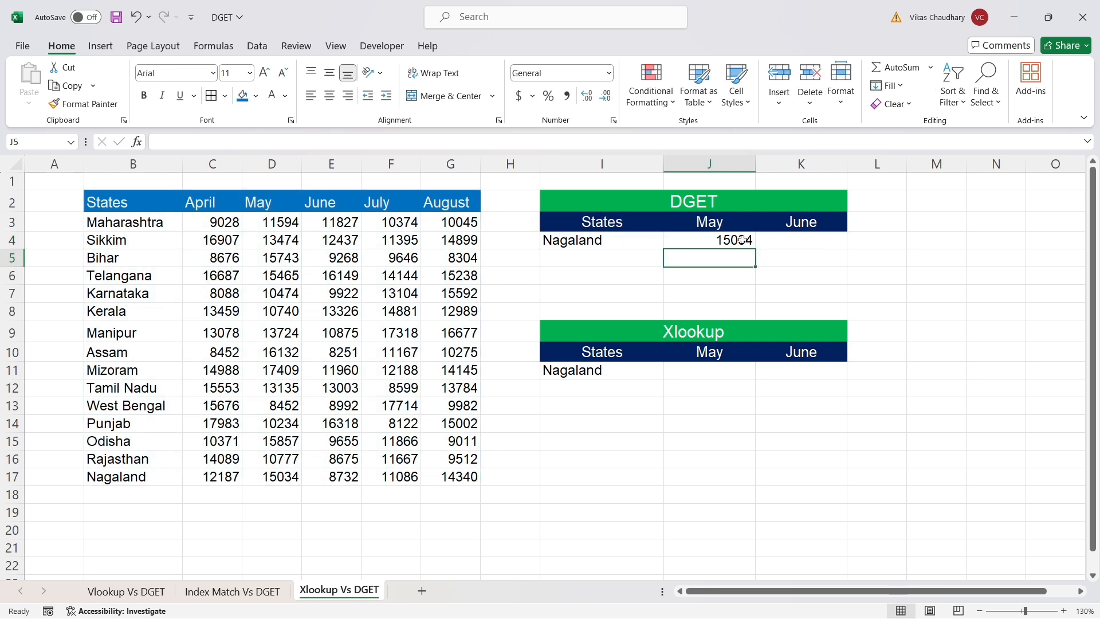
Fill the DGET formula from J4 across to K4 under the June header.
click(711, 240)
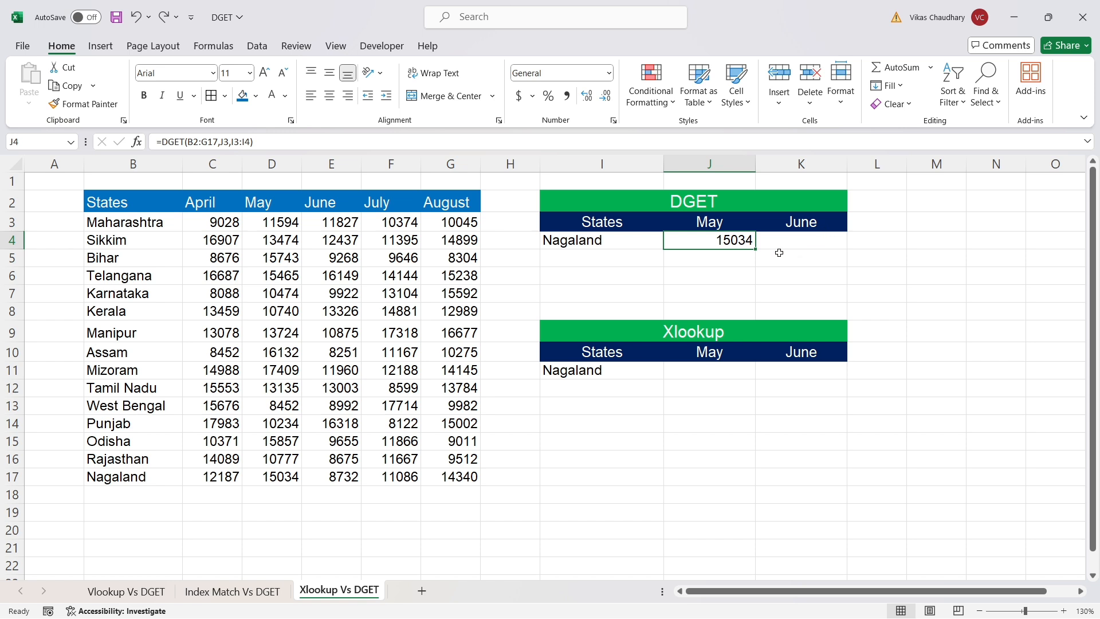
drag(759, 252, 818, 241)
click(821, 260)
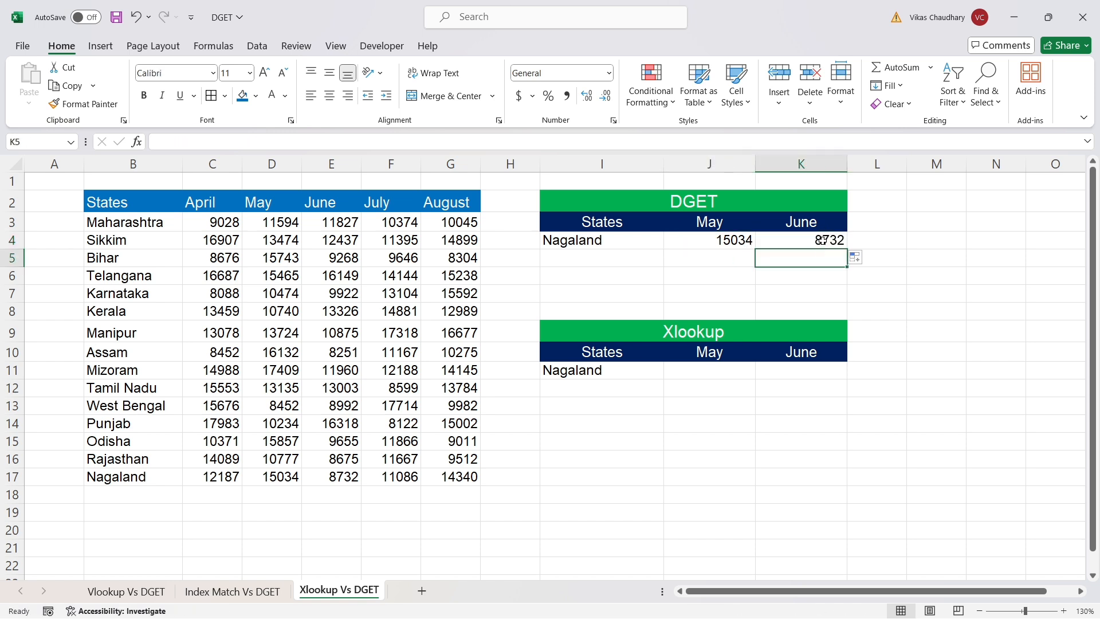
Check the DGET results in J4 and K4 against the May and June values in Nagaland's row.
click(821, 239)
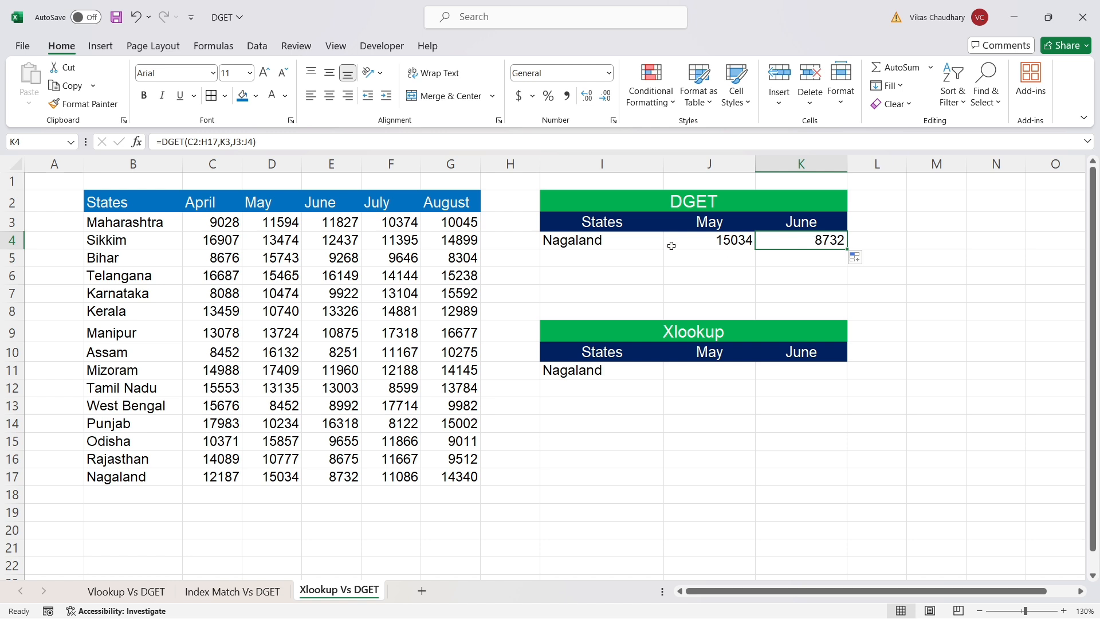
drag(145, 478, 342, 477)
click(343, 477)
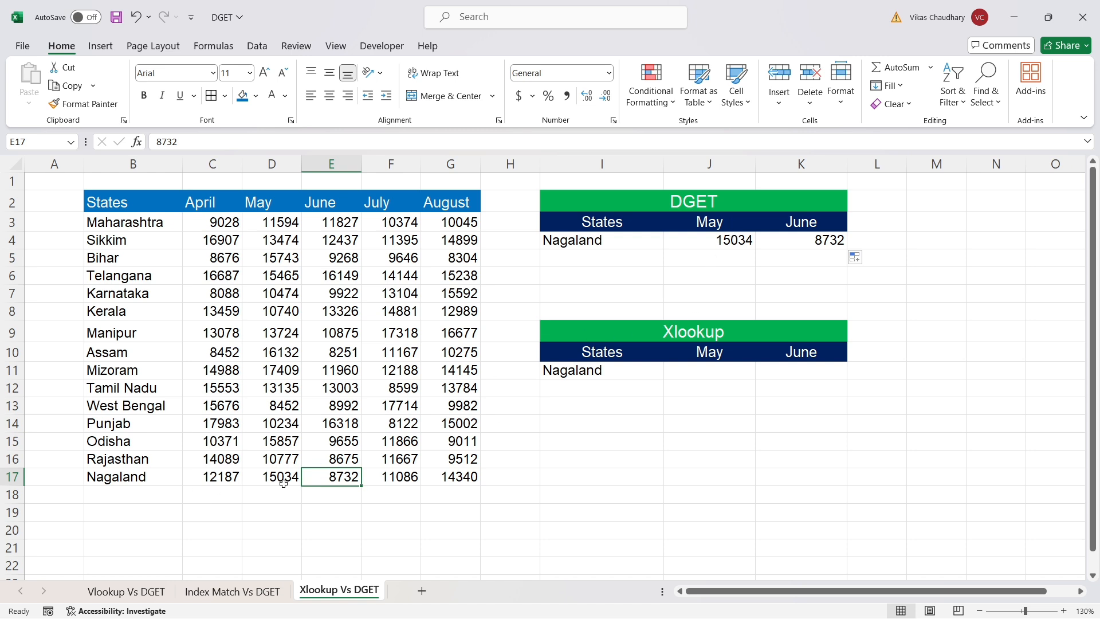
click(711, 241)
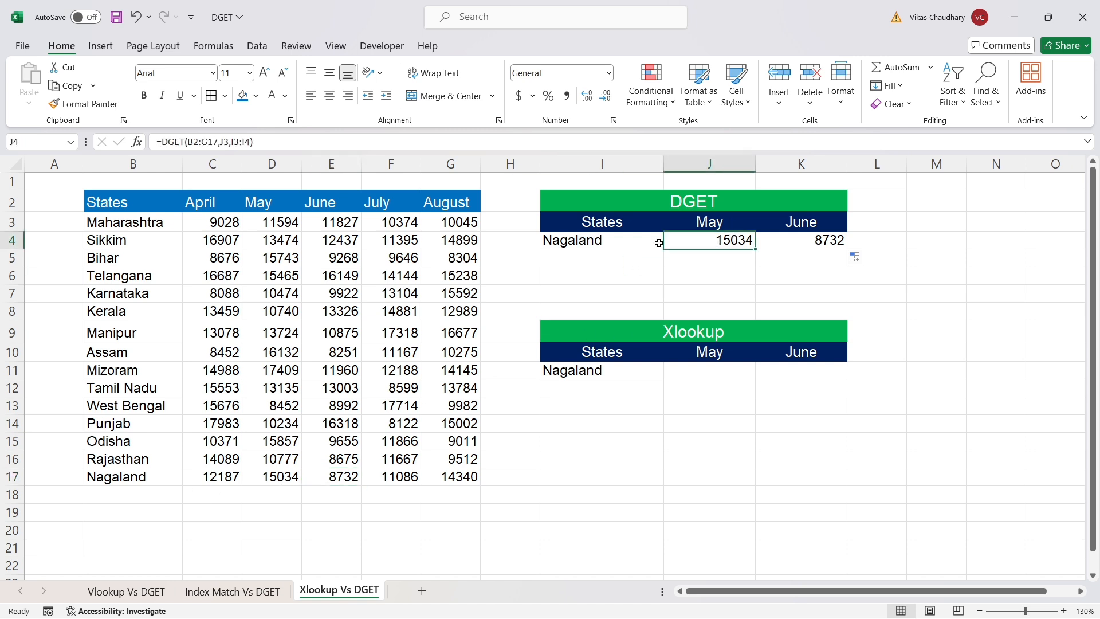
Change the state in I4 of the DGET block to Bihar.
click(606, 241)
click(618, 273)
click(621, 239)
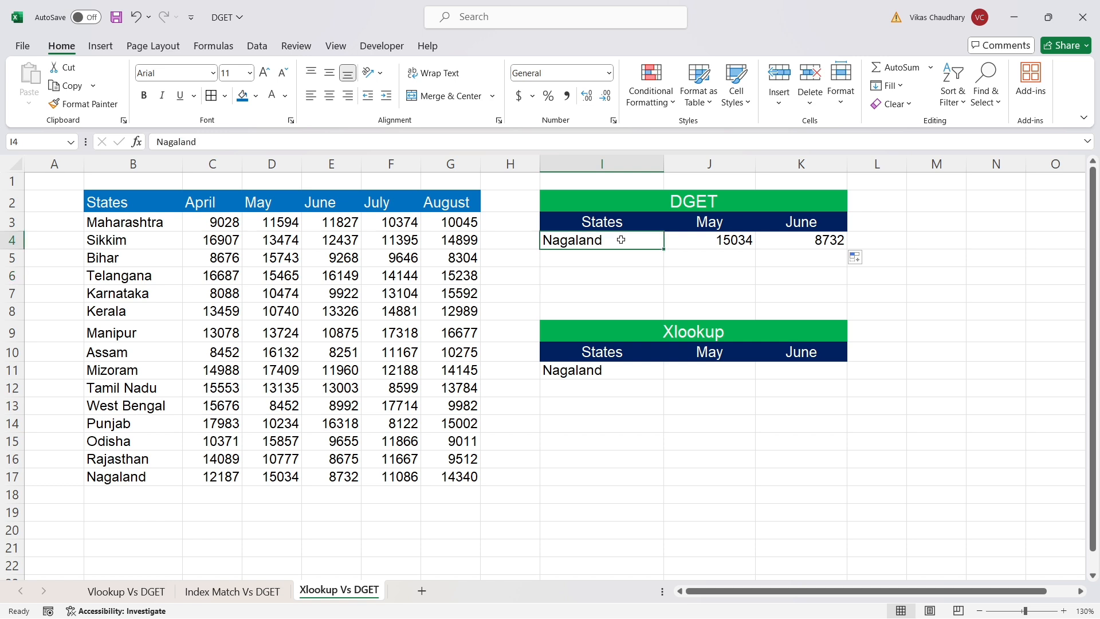
text(B)
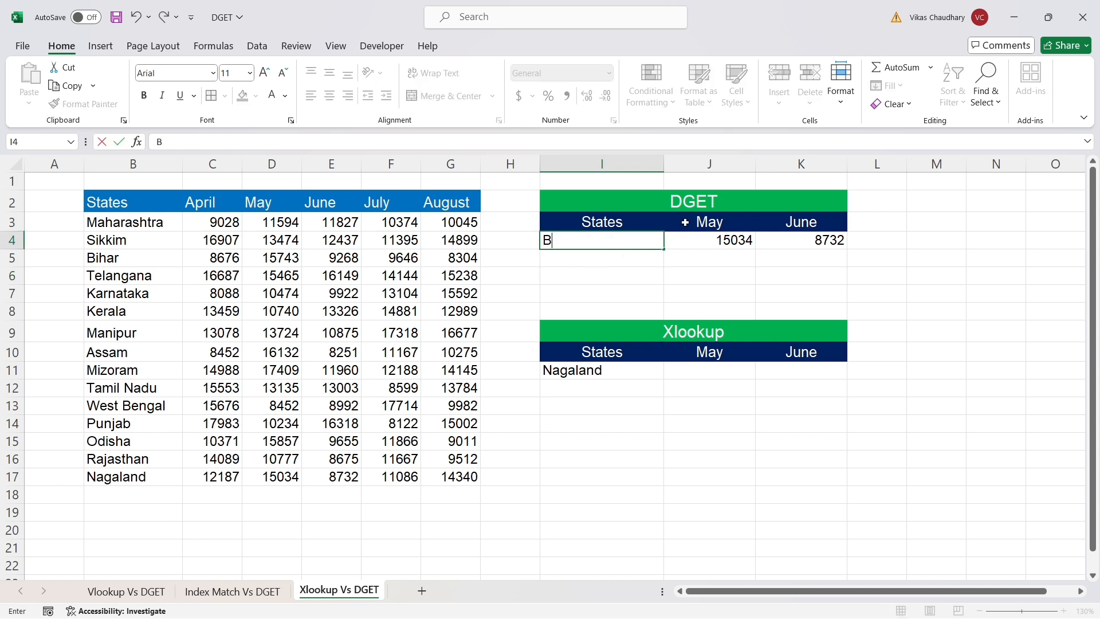
text(ihar)
key(Return)
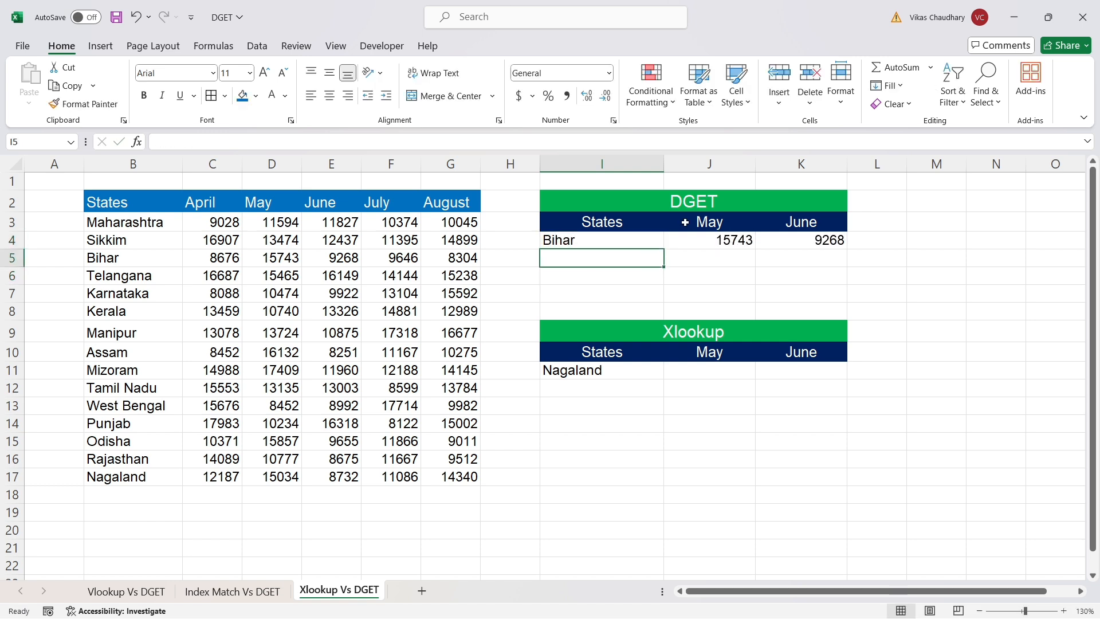
Compare the DGET results for May and June with the values in Bihar's row of the source table.
click(709, 238)
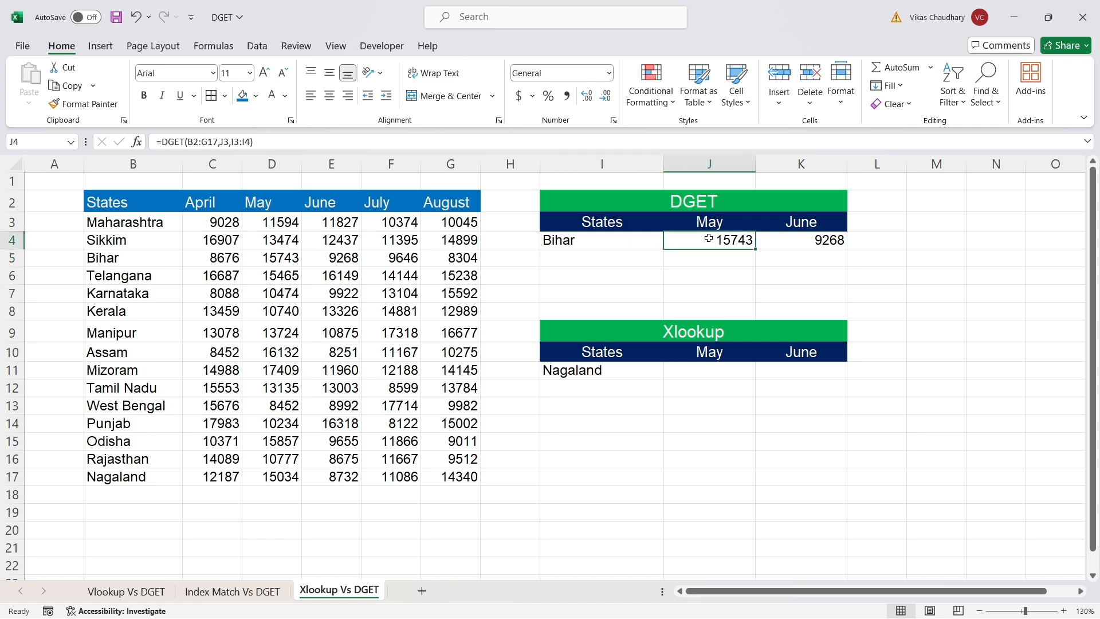
click(275, 261)
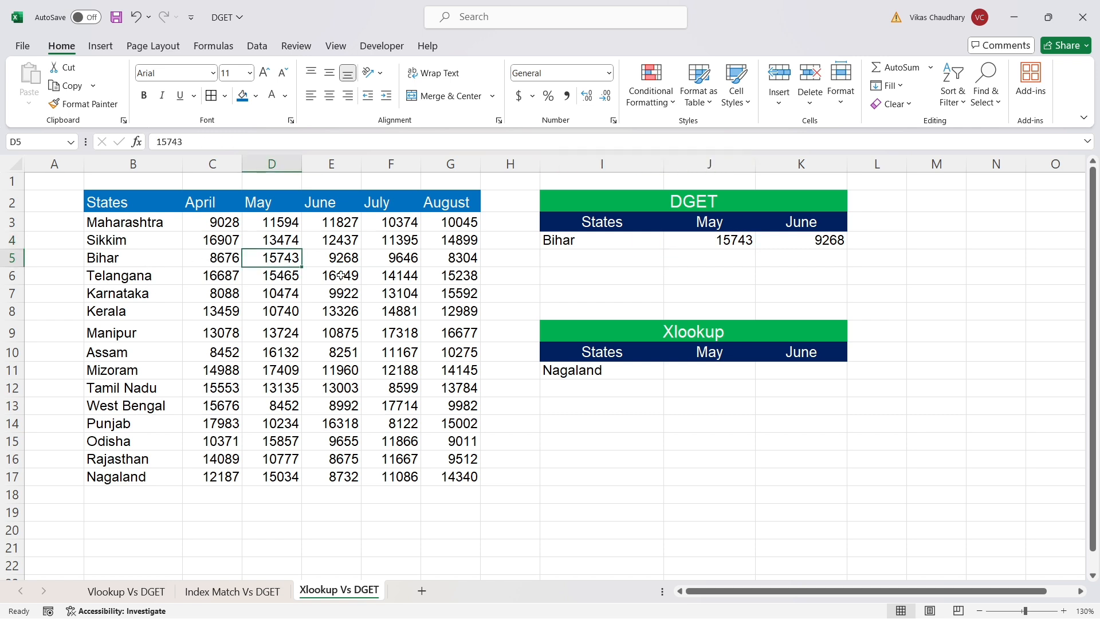
click(810, 238)
click(330, 263)
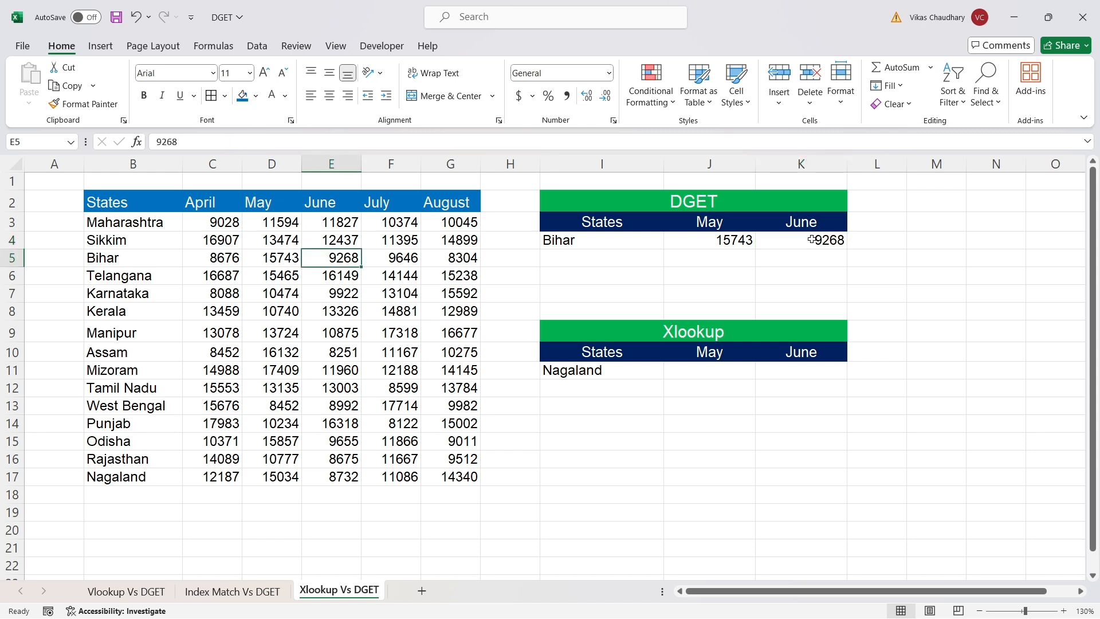
click(812, 238)
click(343, 263)
Enter =XLOOKUP(I11,B2:B17,D2:D17) in J11 to look up the state's May value.
click(709, 368)
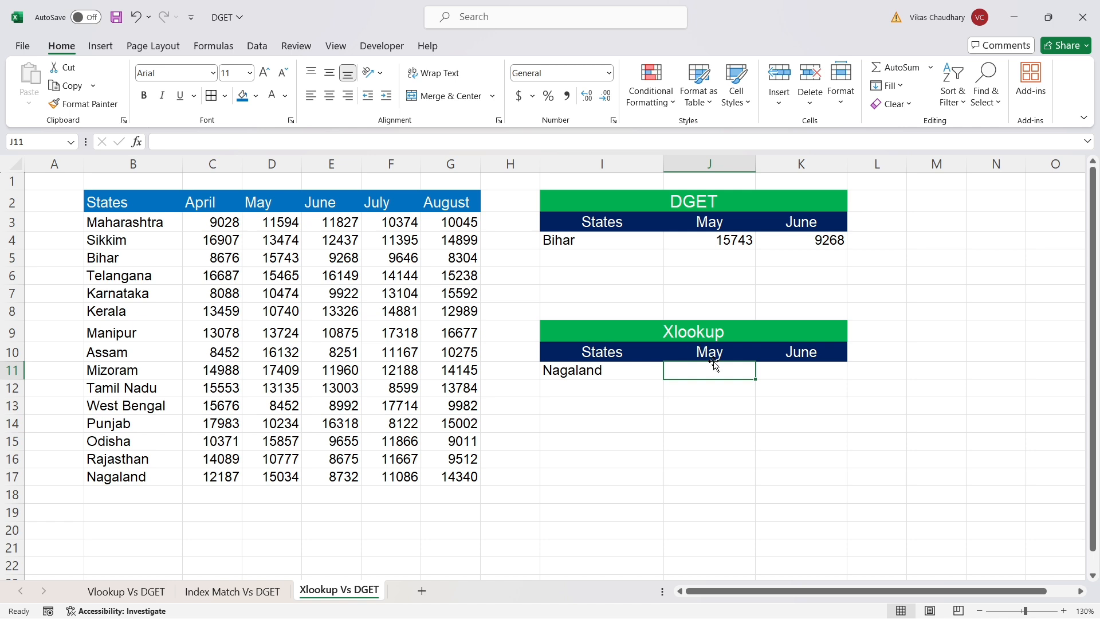
text(=)
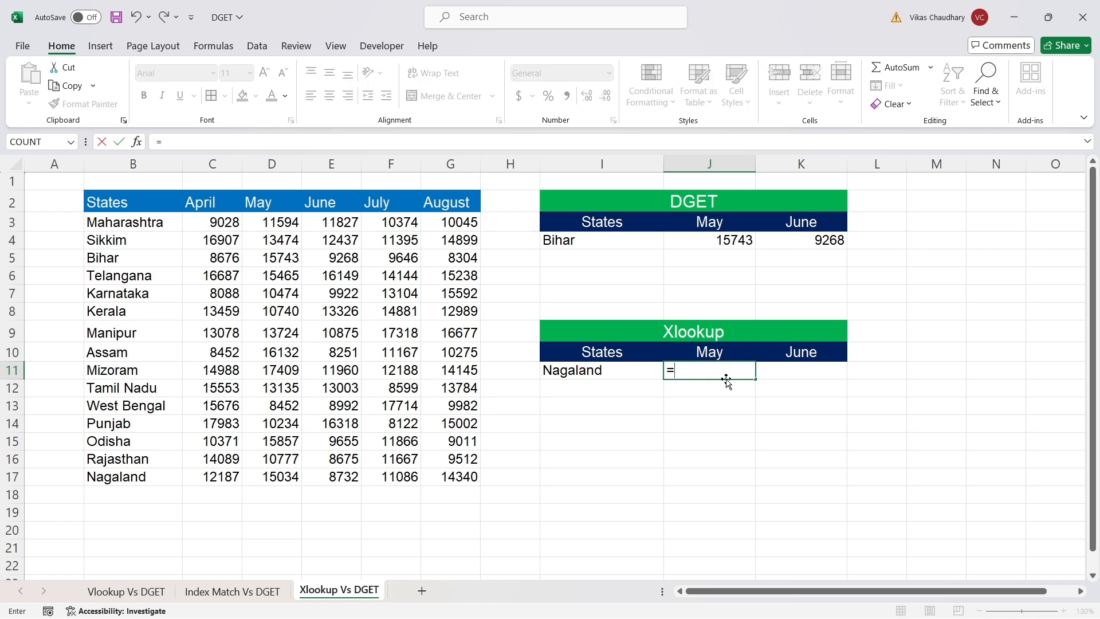
text(xl)
key(Tab)
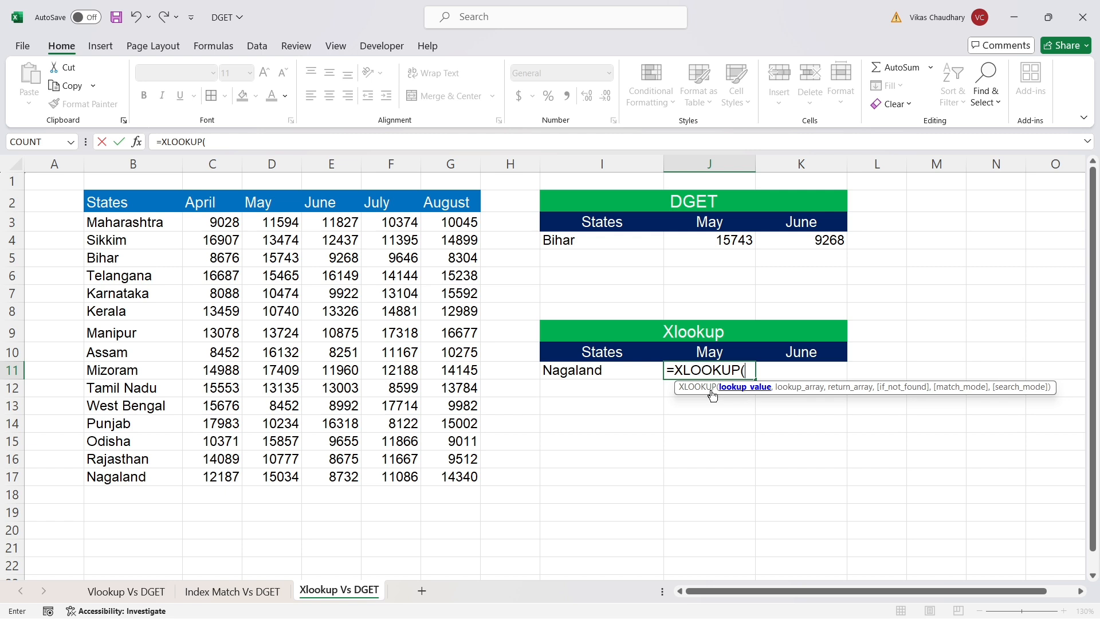
click(579, 374)
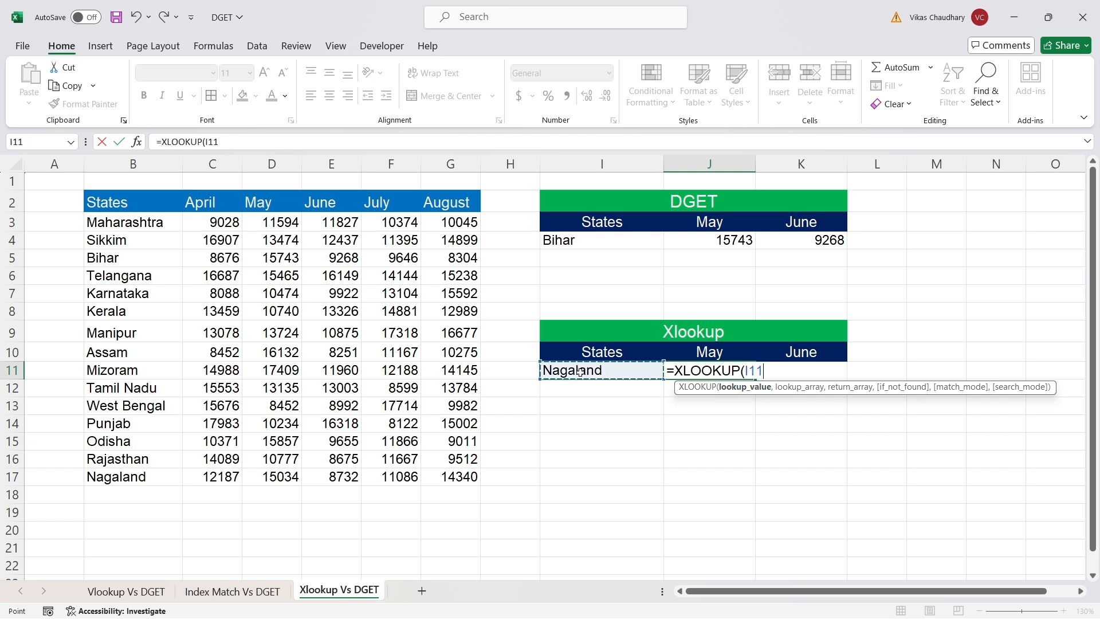
text(,)
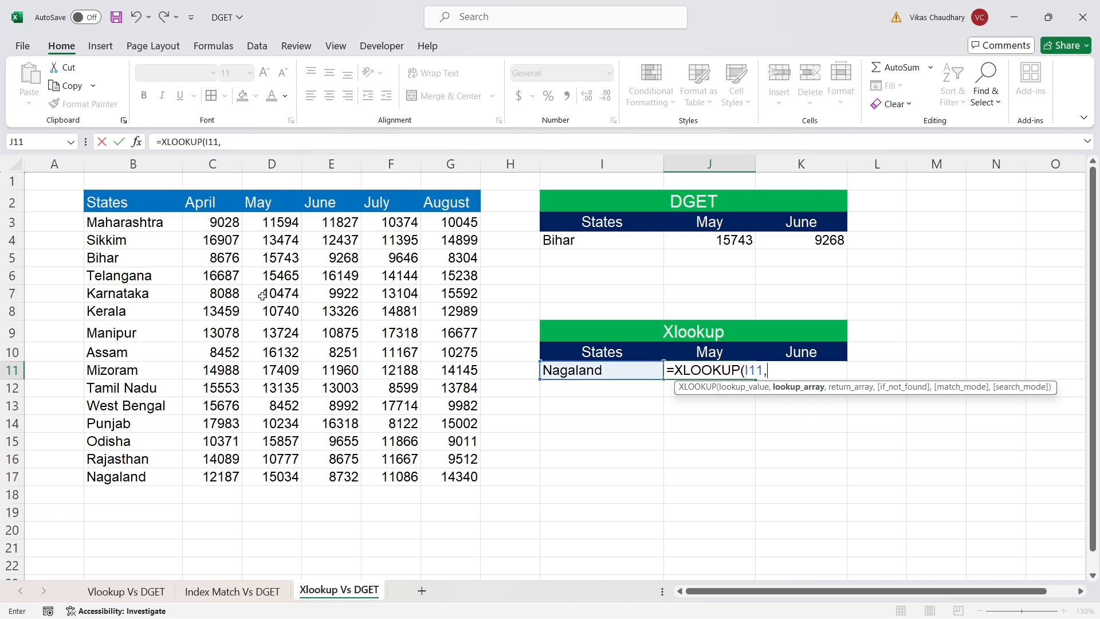
drag(142, 205, 135, 479)
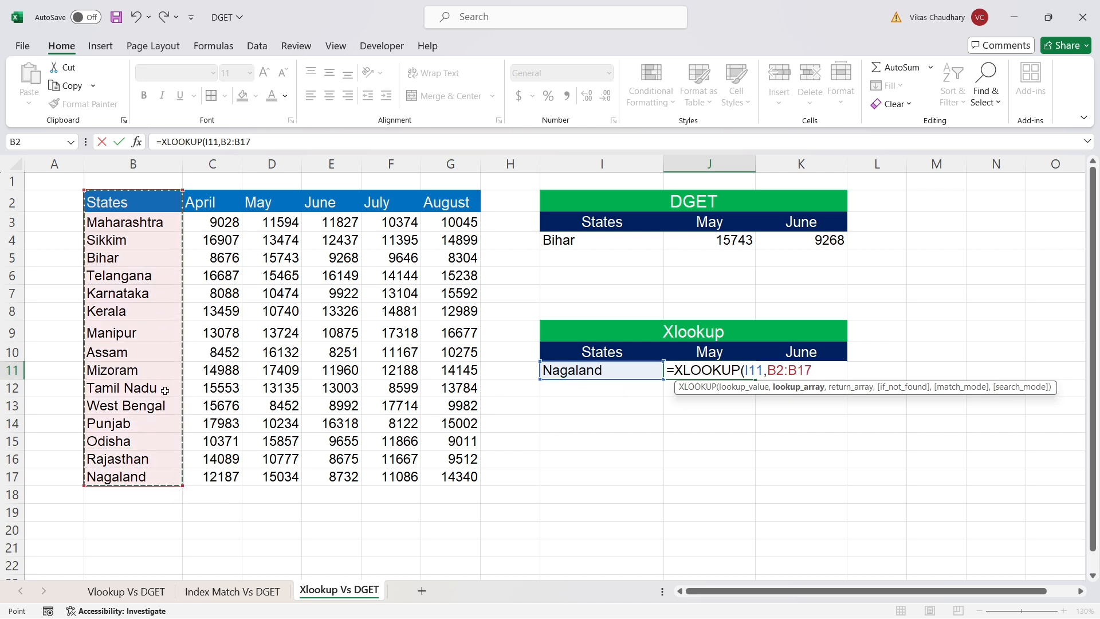
text(,)
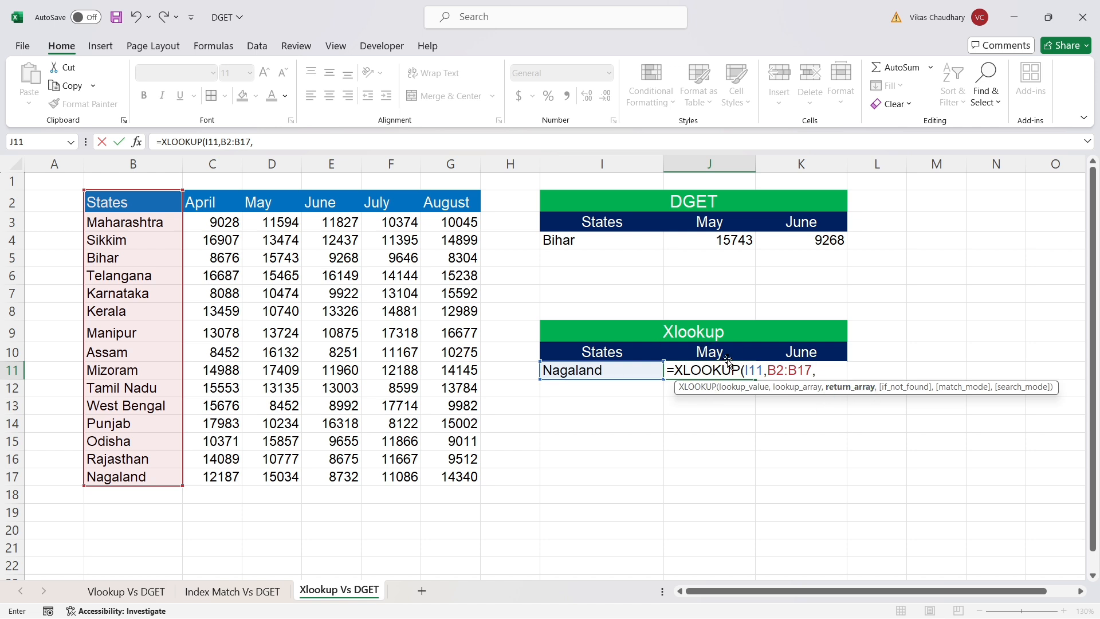
drag(262, 203, 259, 475)
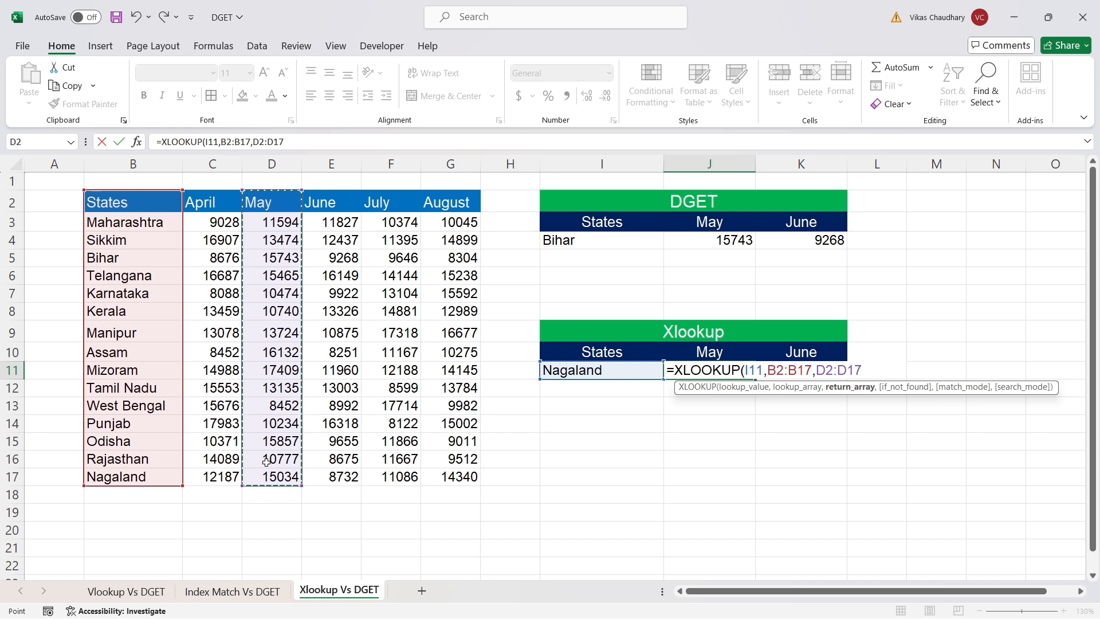
text())
key(Return)
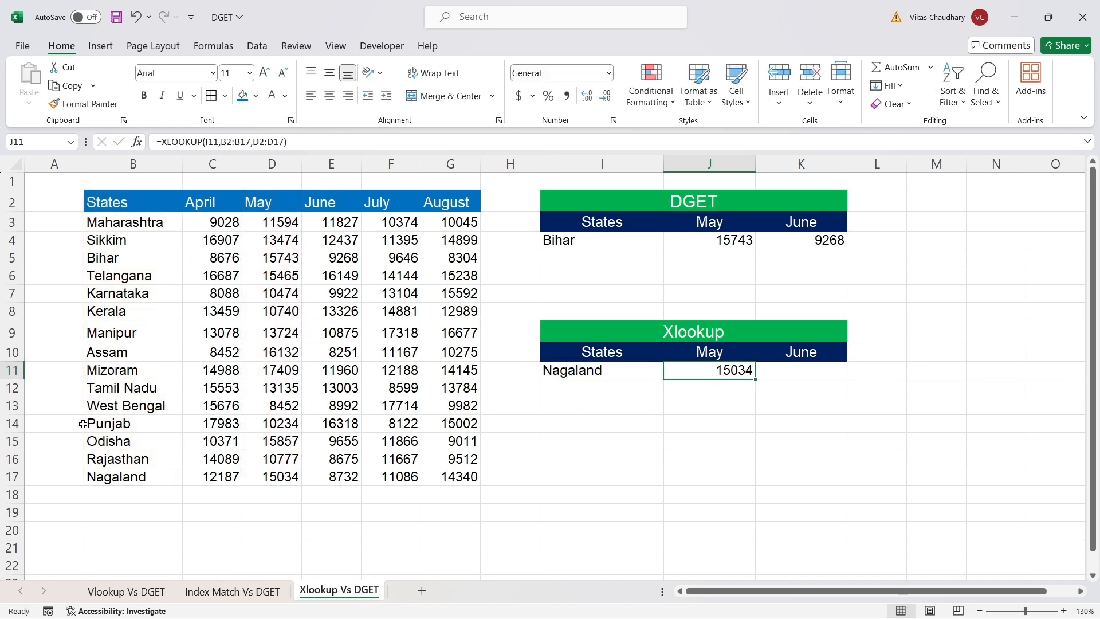
Try to fill the XLOOKUP formula from J11 across to K11 with its relative references.
click(125, 481)
click(719, 375)
drag(754, 381, 813, 381)
click(812, 401)
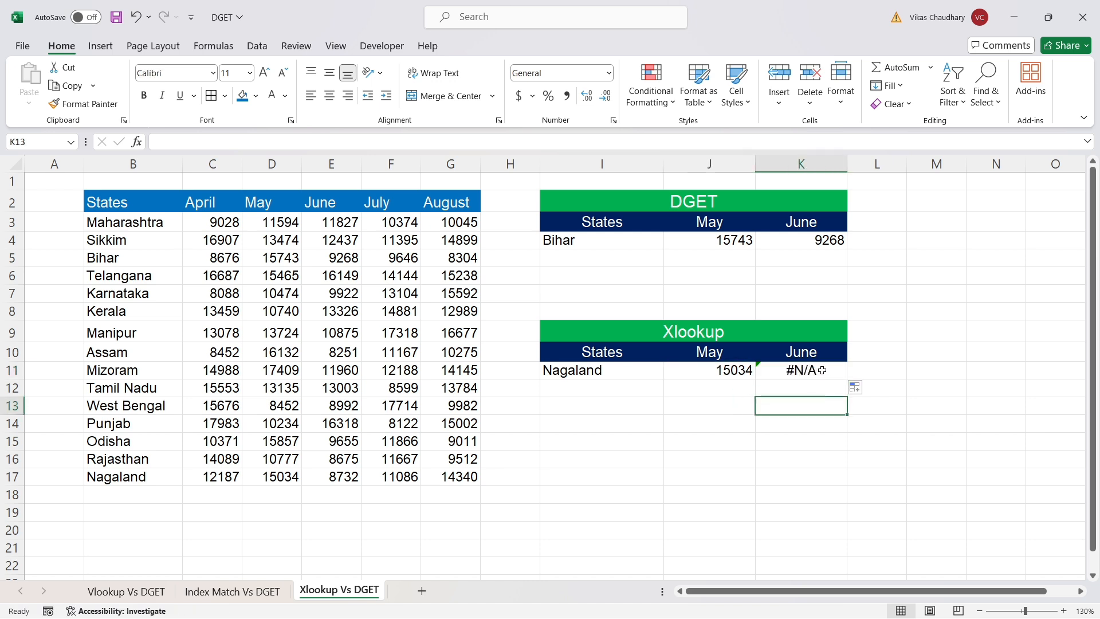
Inspect the lookup array and return array references in the XLOOKUP formula copied to K11.
double_click(824, 369)
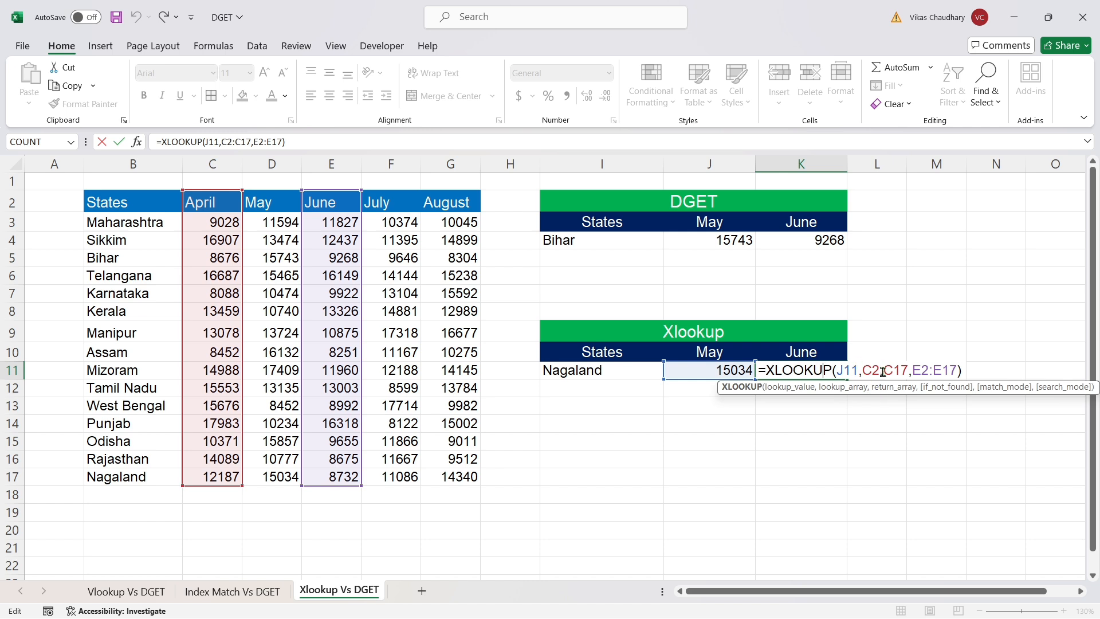
drag(869, 370, 906, 373)
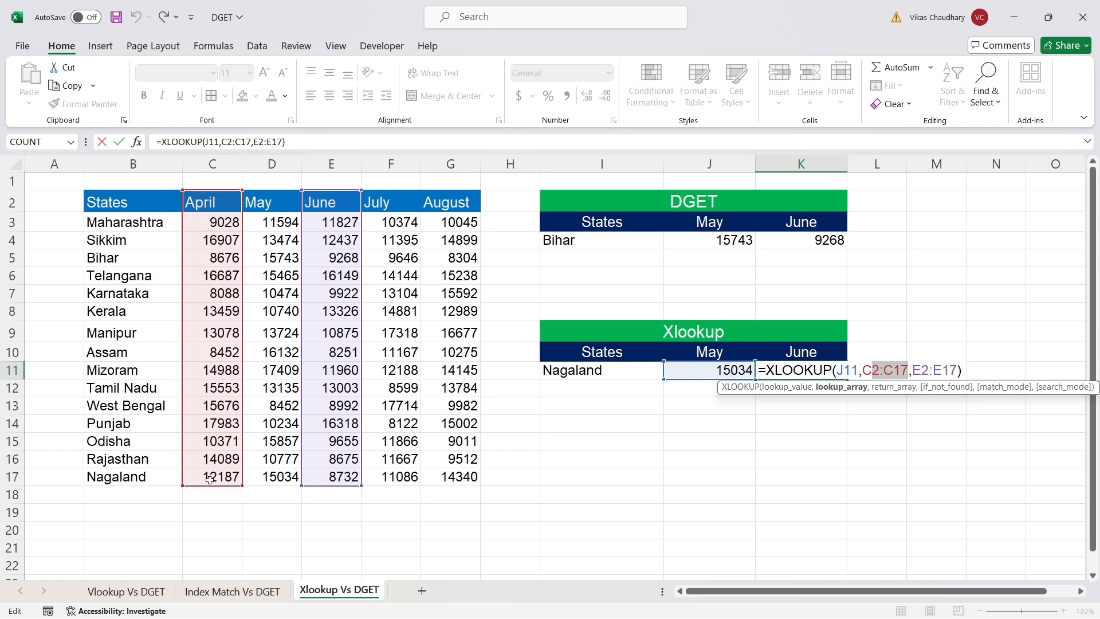
click(918, 369)
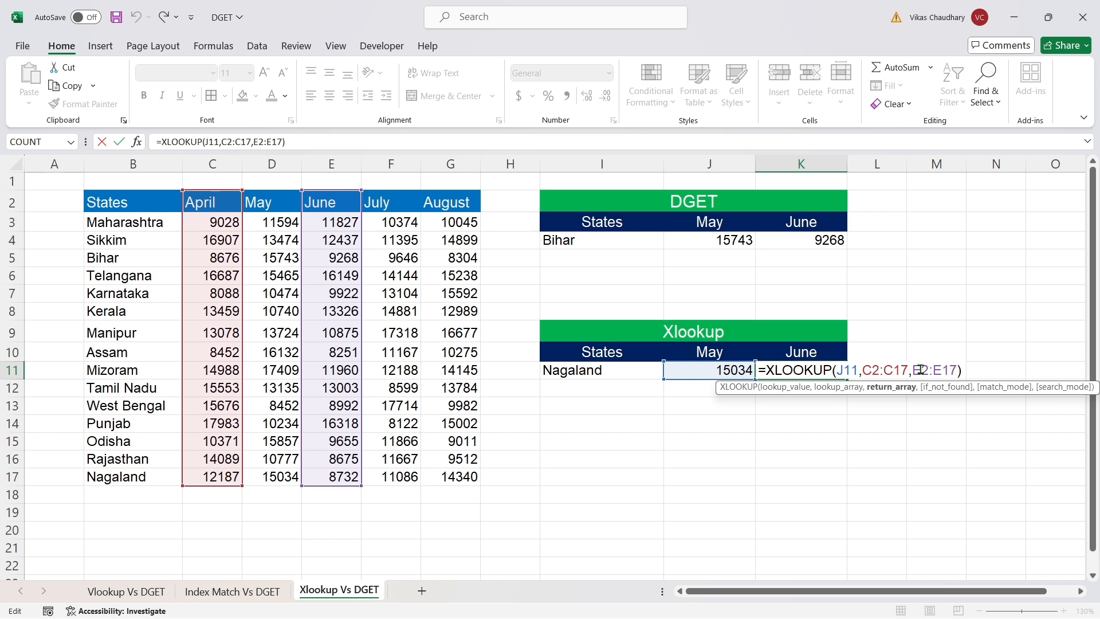
drag(918, 370, 949, 370)
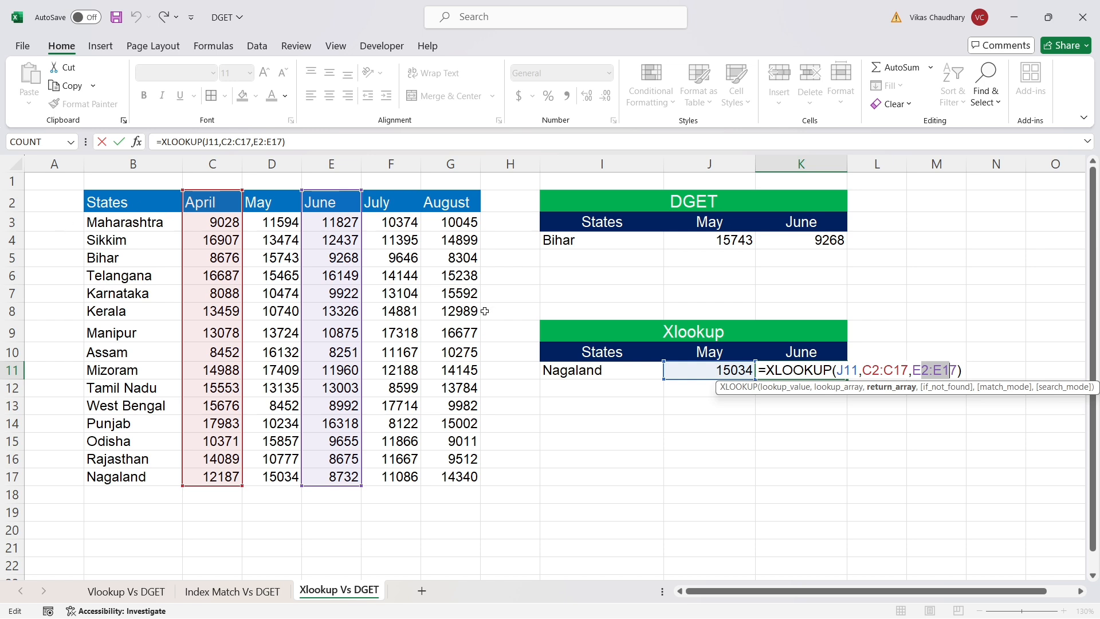
key(Escape)
Make the lookup value $I$11 and the lookup array $B$2:$B$17 absolute in J11's XLOOKUP formula.
double_click(742, 369)
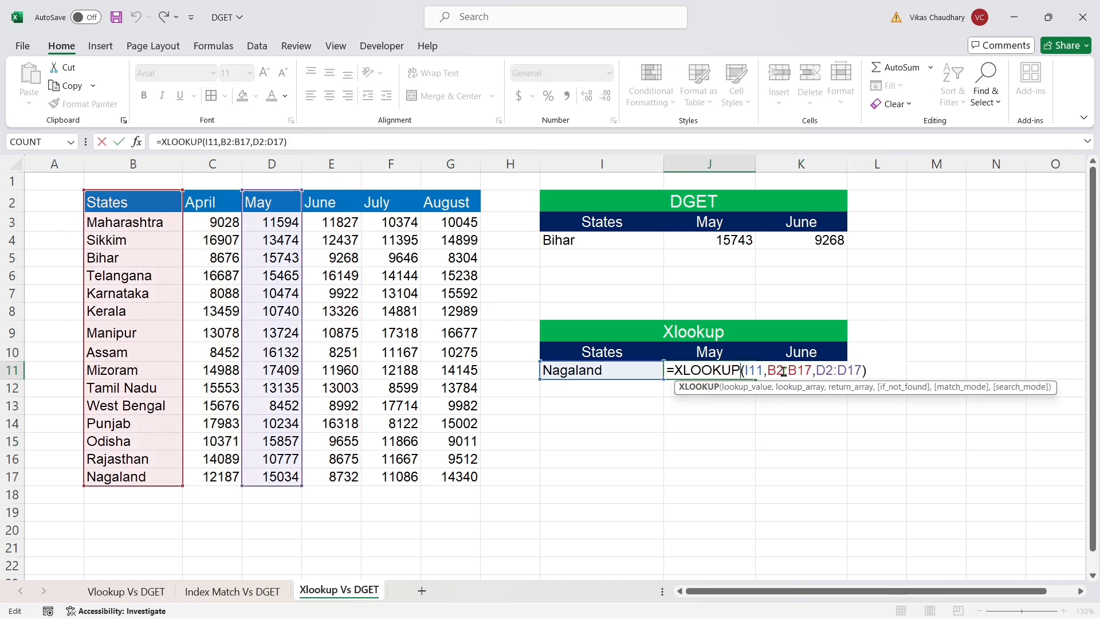
double_click(746, 369)
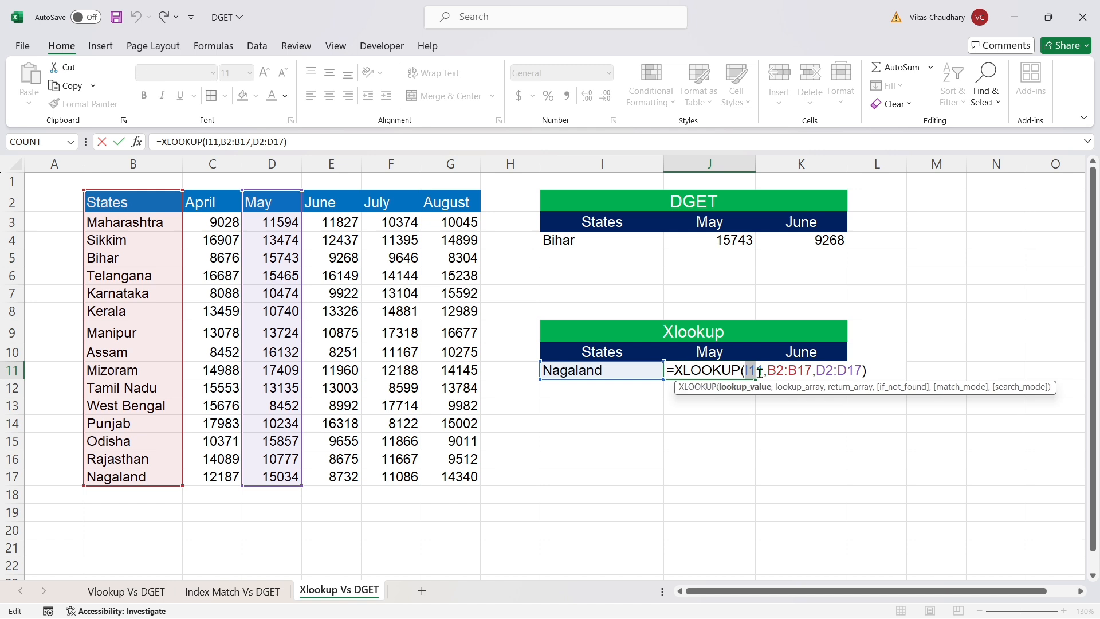
key(F4)
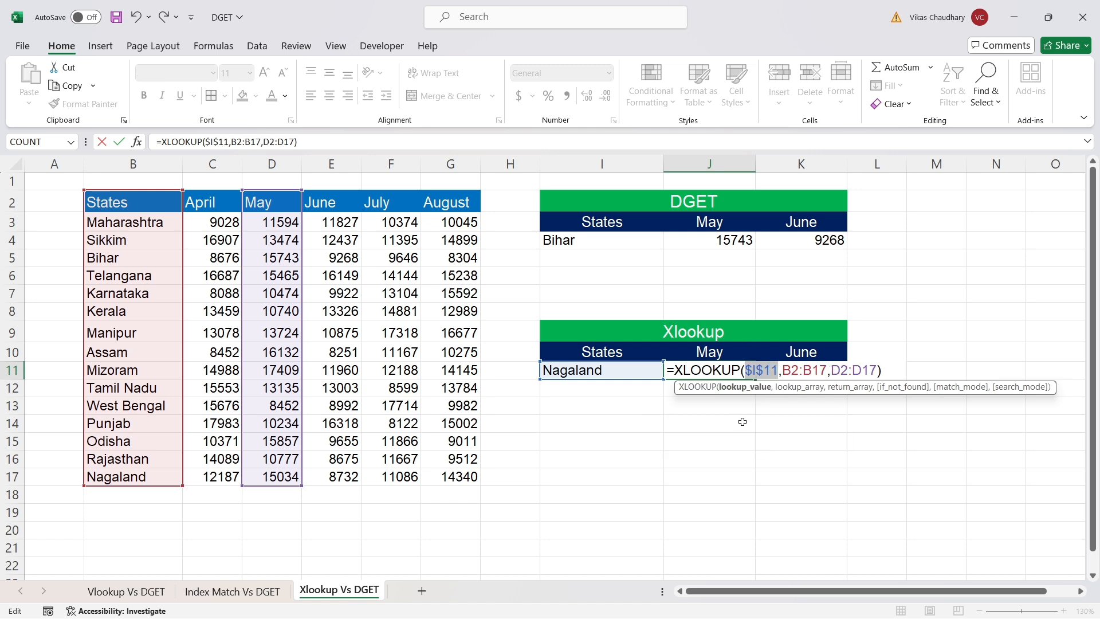
drag(790, 369, 828, 370)
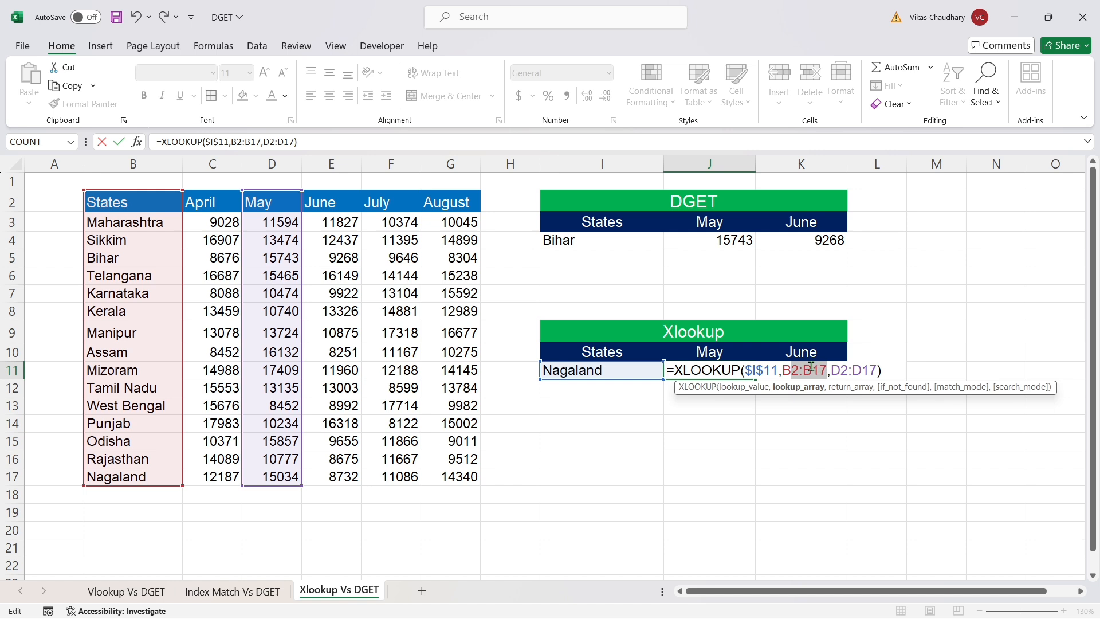
key(F4)
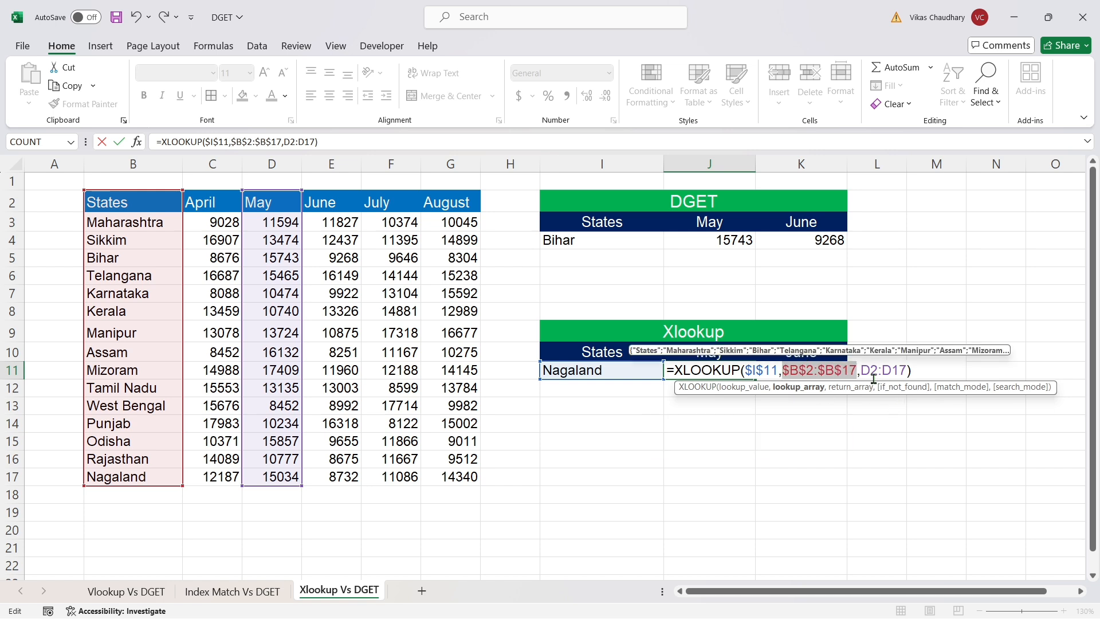
key(Return)
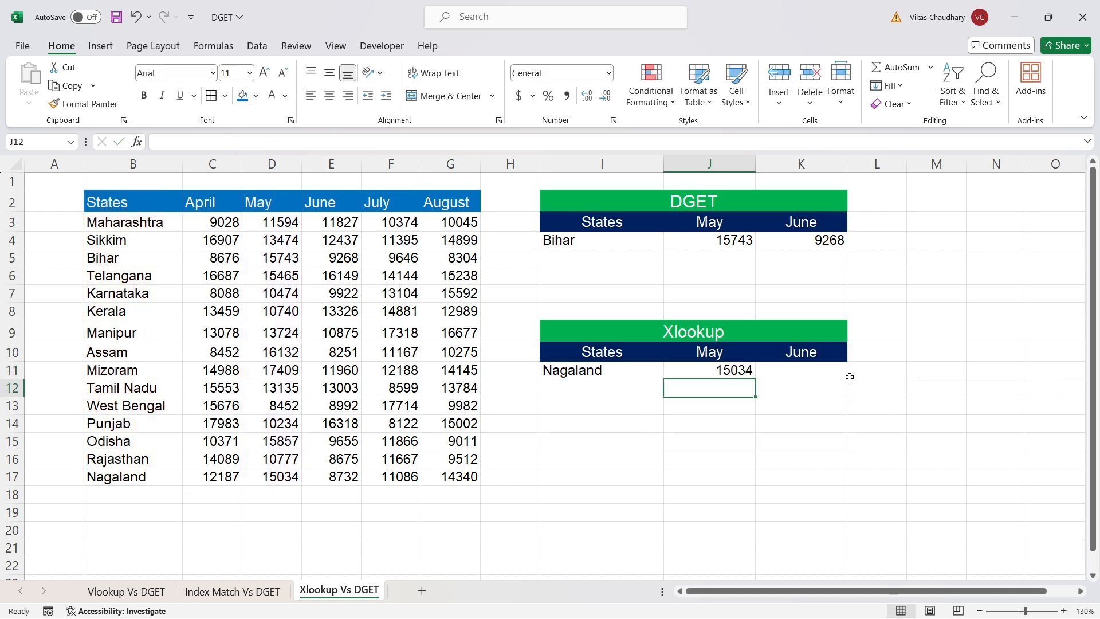
Fill the XLOOKUP formula with locked references from J11 across to K11 under the June header.
click(745, 372)
drag(759, 379, 810, 373)
click(812, 402)
Check the XLOOKUP result in K11 against the June value in Nagaland's row of the source table.
click(791, 375)
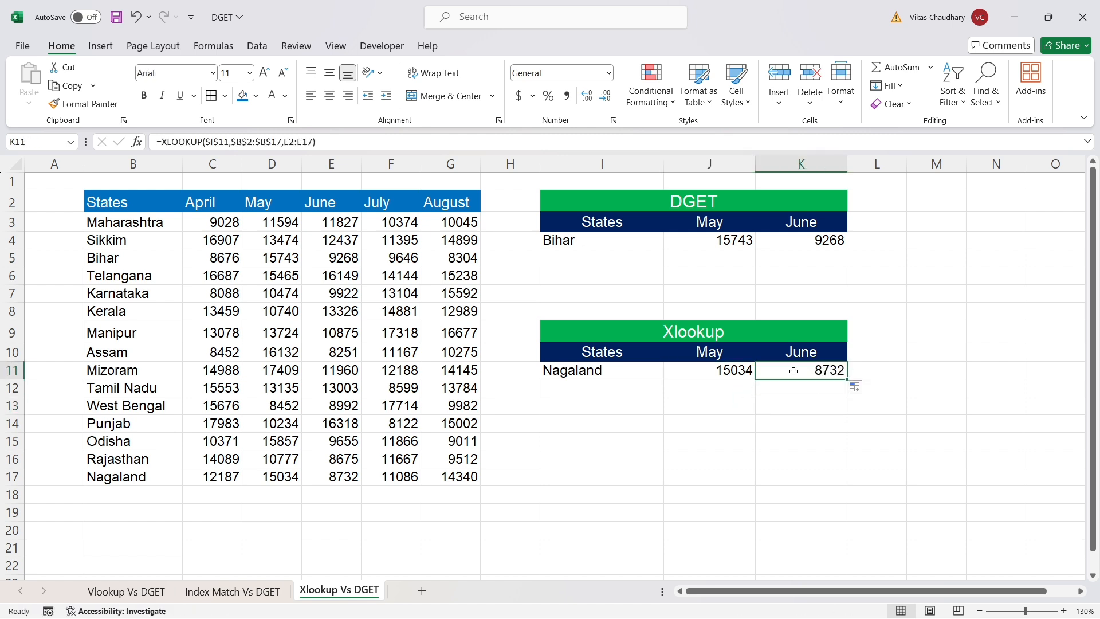
click(352, 474)
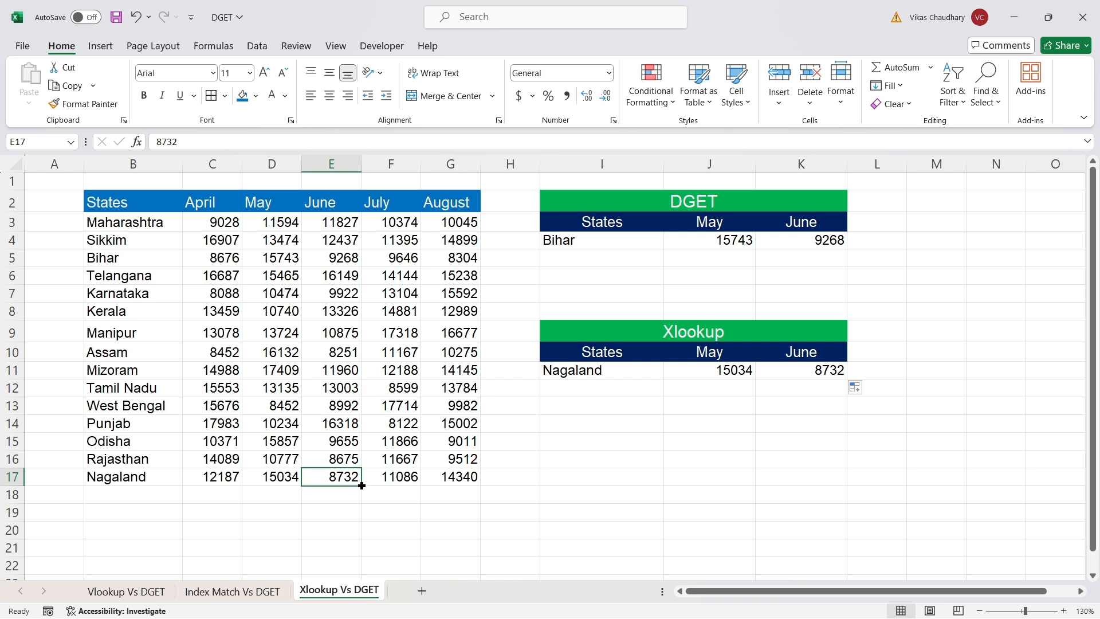
click(790, 369)
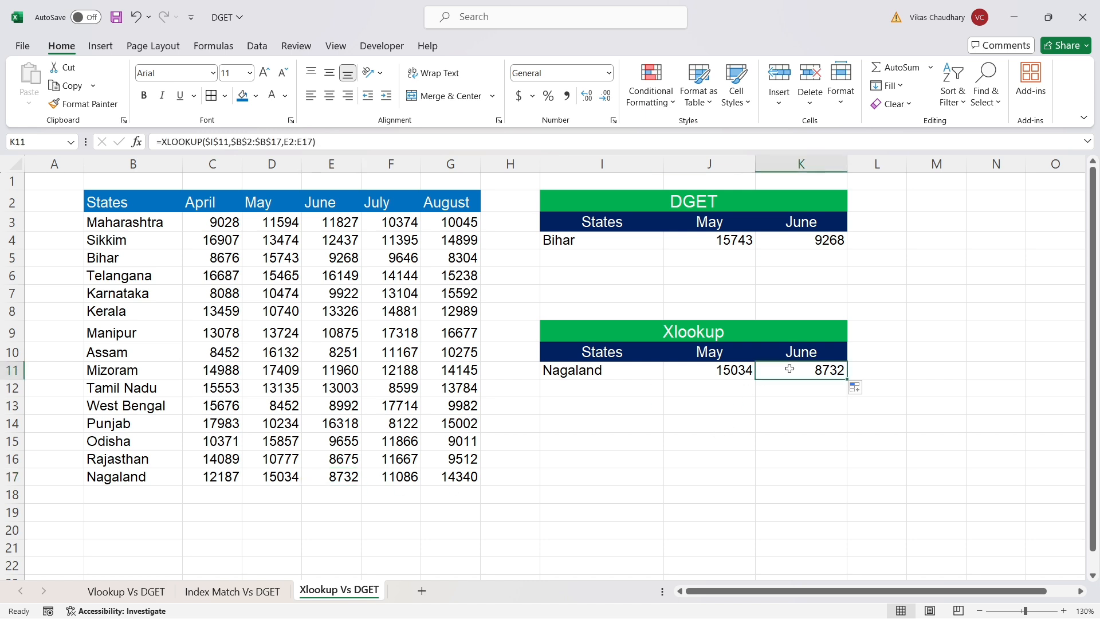
Change the state in I11 of the Xlookup block to Manipur.
click(570, 370)
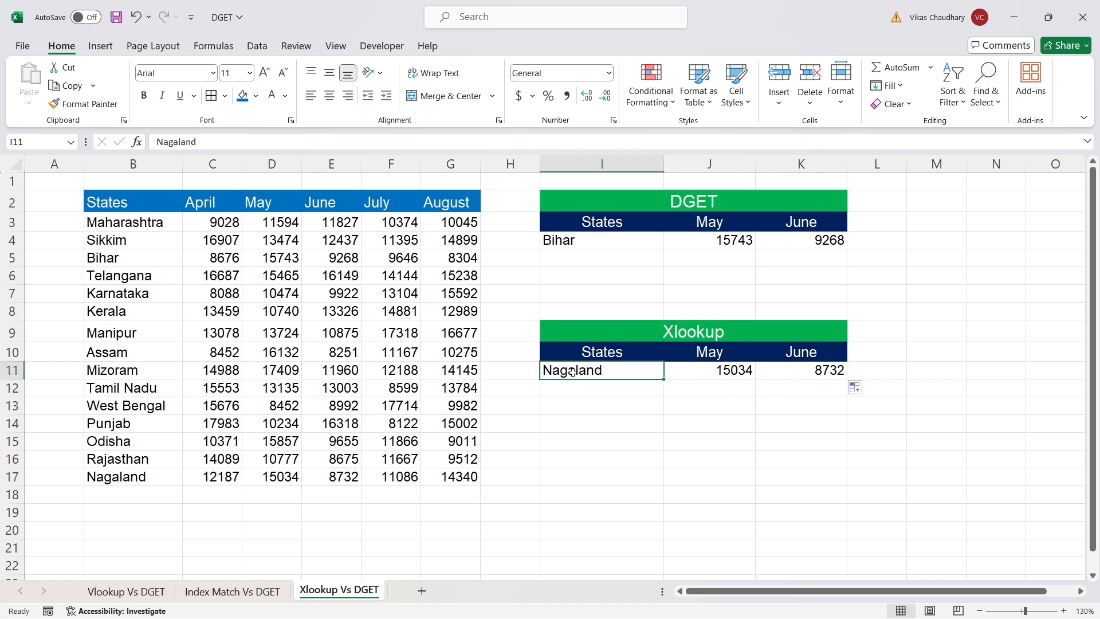
text(Manip)
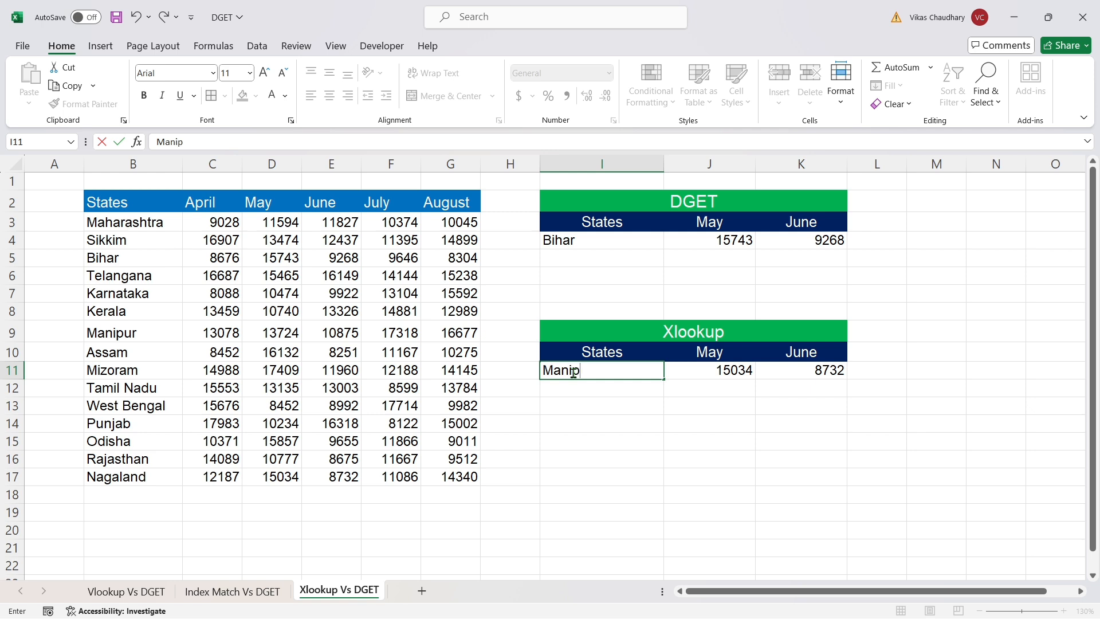
text(ur)
key(Return)
Compare the XLOOKUP results for May and June with the values in Manipur's row of the source table.
click(716, 372)
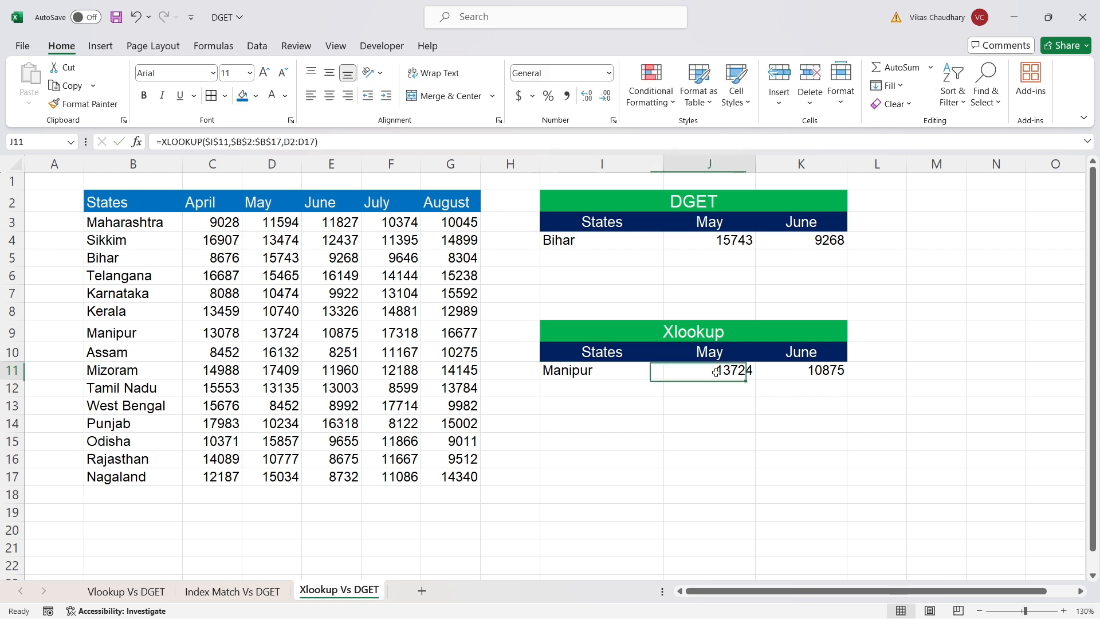
click(281, 333)
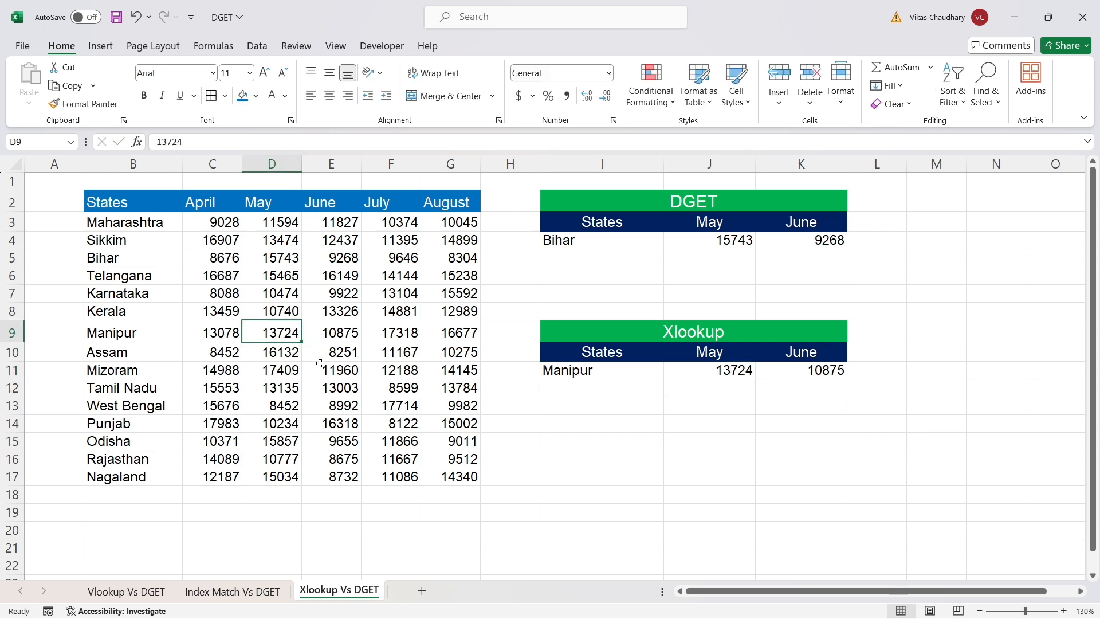
click(348, 338)
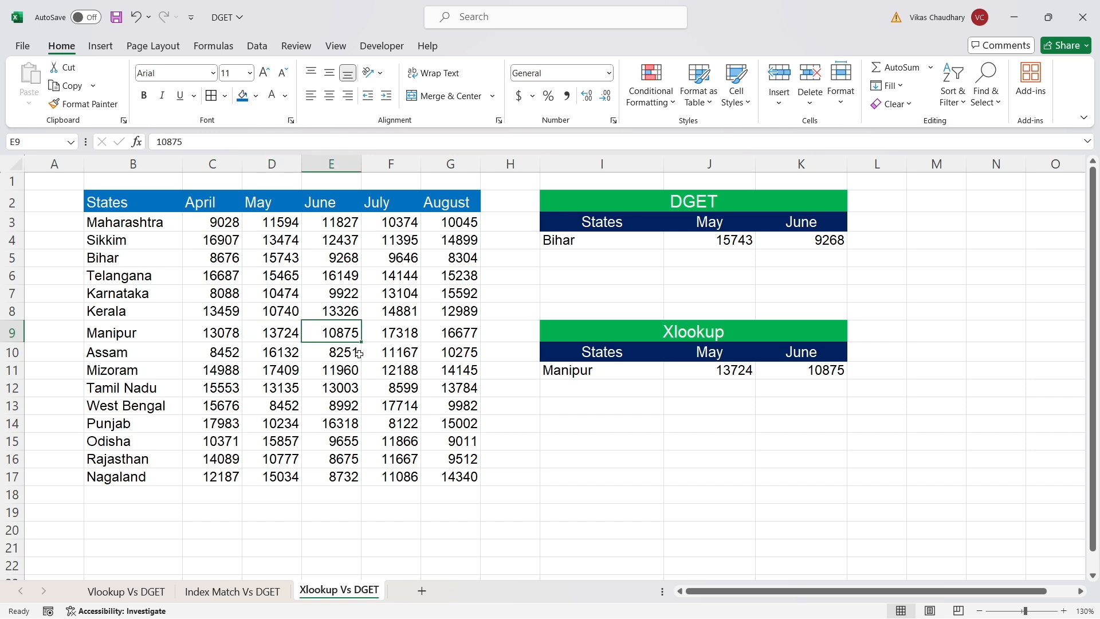
click(774, 426)
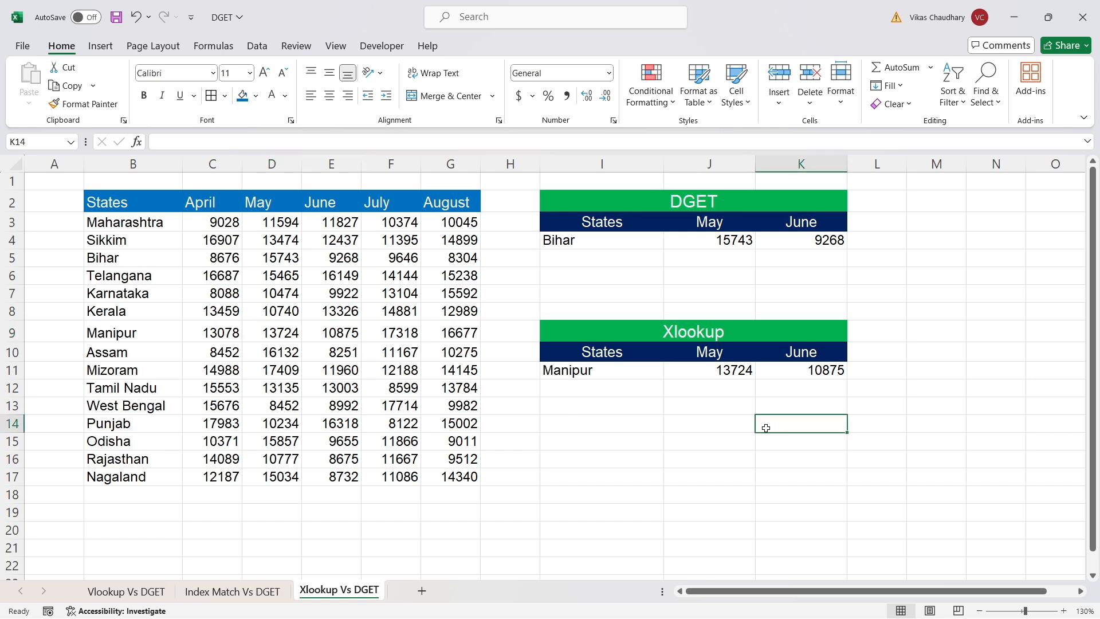